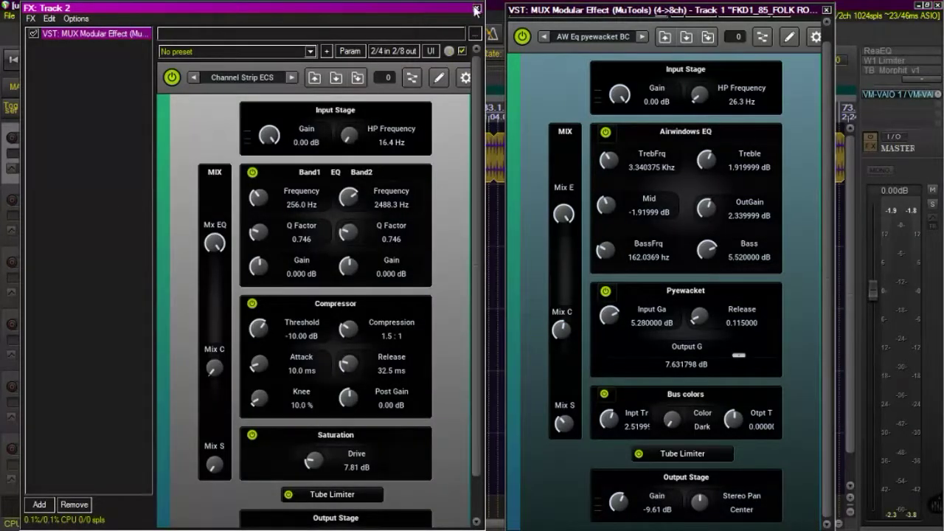
Close track 2's FX chain window, view its MUX Modular Effect in a floating window, and close that window.
click(477, 8)
right_click(111, 200)
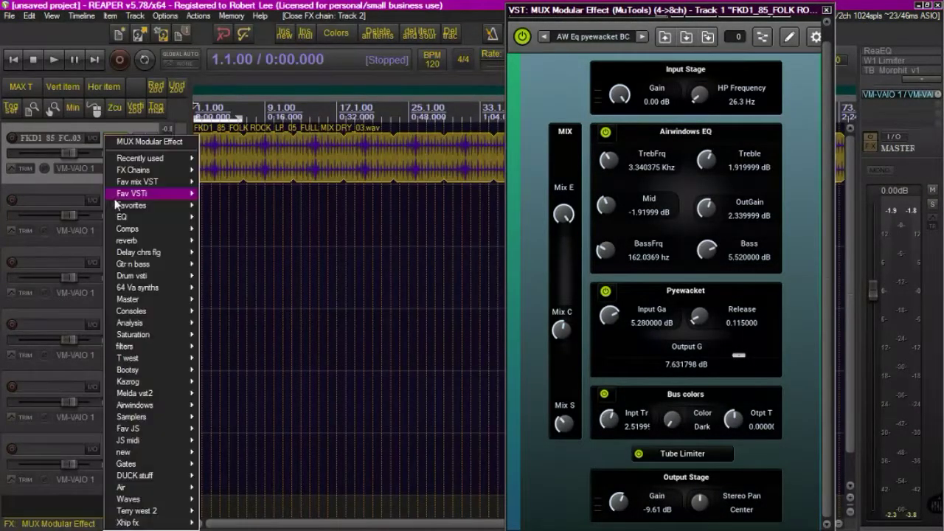
click(149, 142)
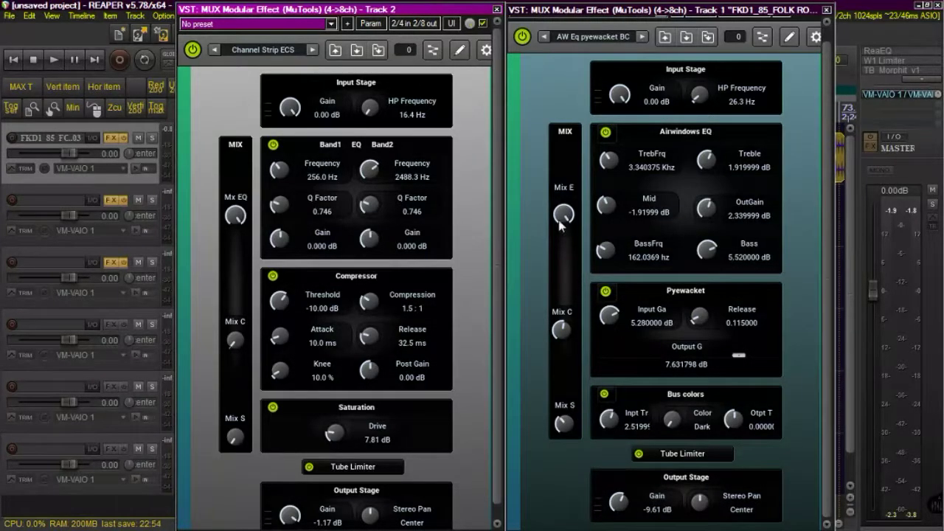
mouse_move(558, 220)
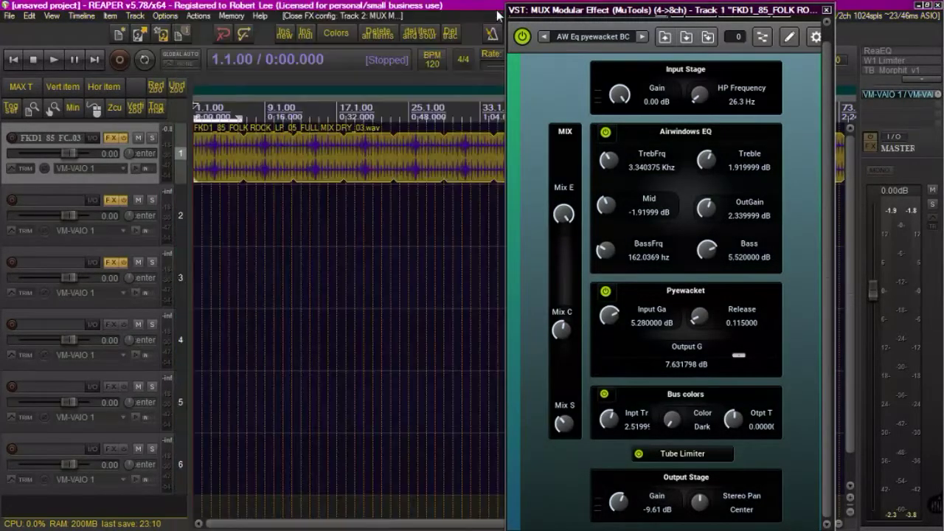
click(497, 11)
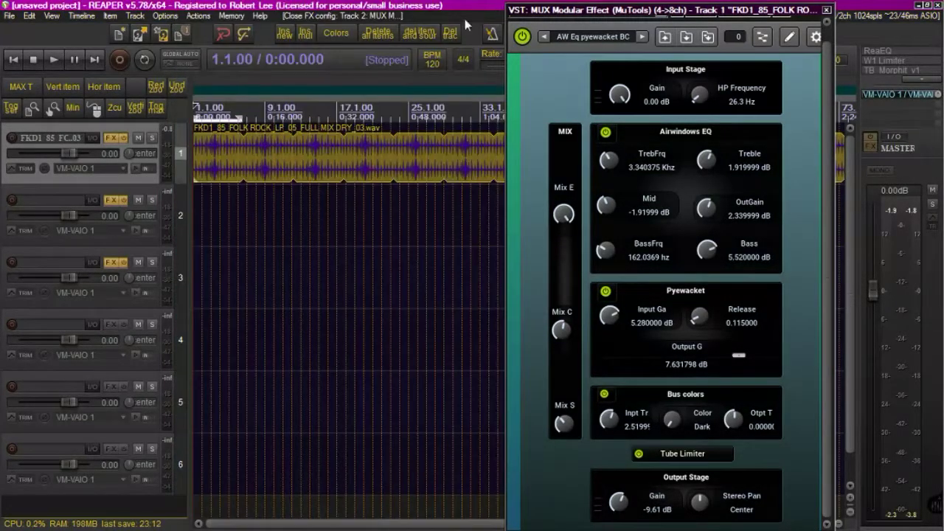
Show the AW Eq pyewacket BC modular area with Audio Input 1 moved slightly up, and play the track briefly.
click(770, 41)
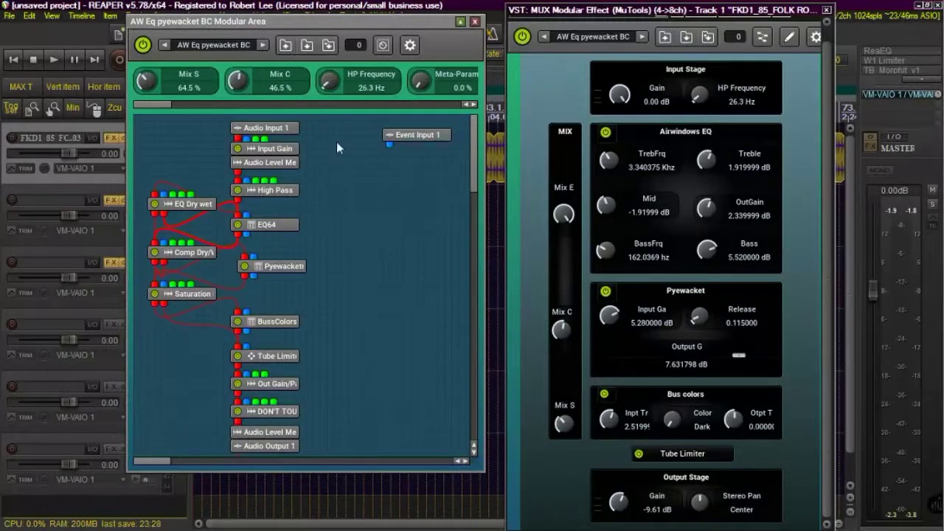
click(287, 130)
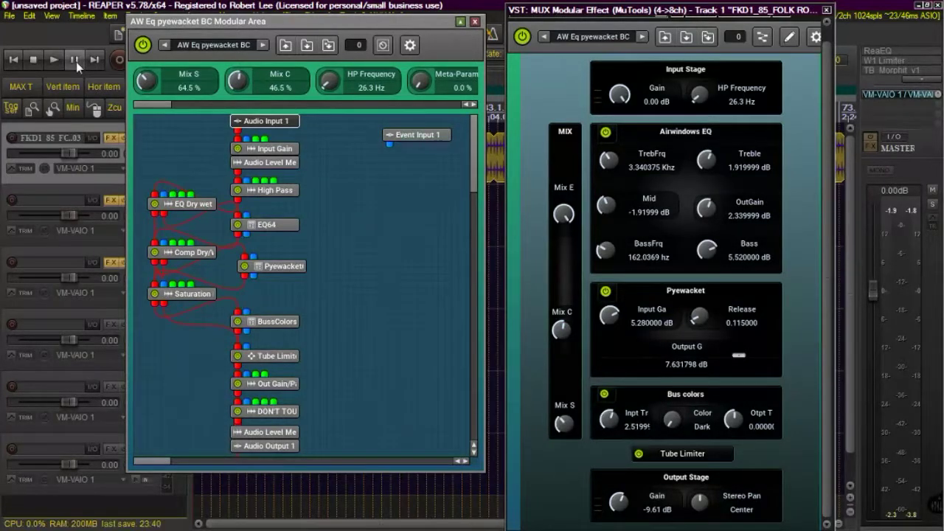
click(51, 58)
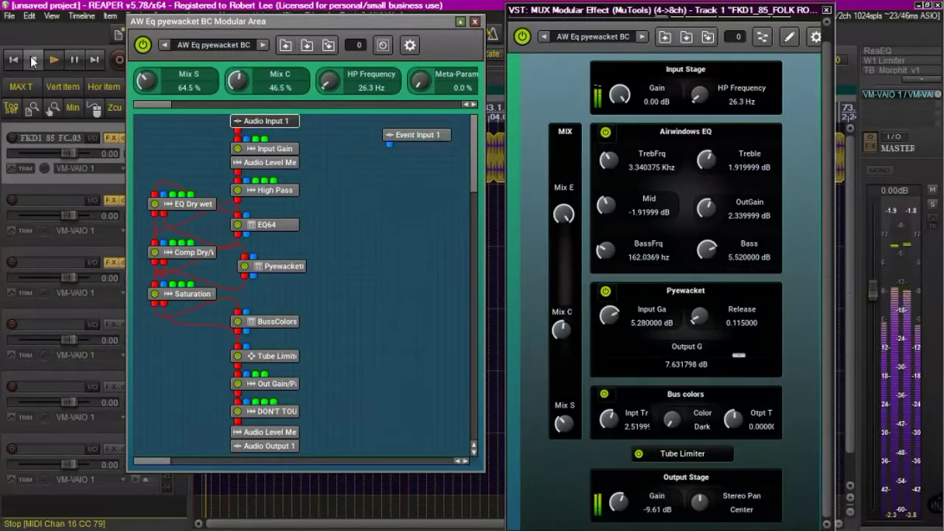
click(32, 60)
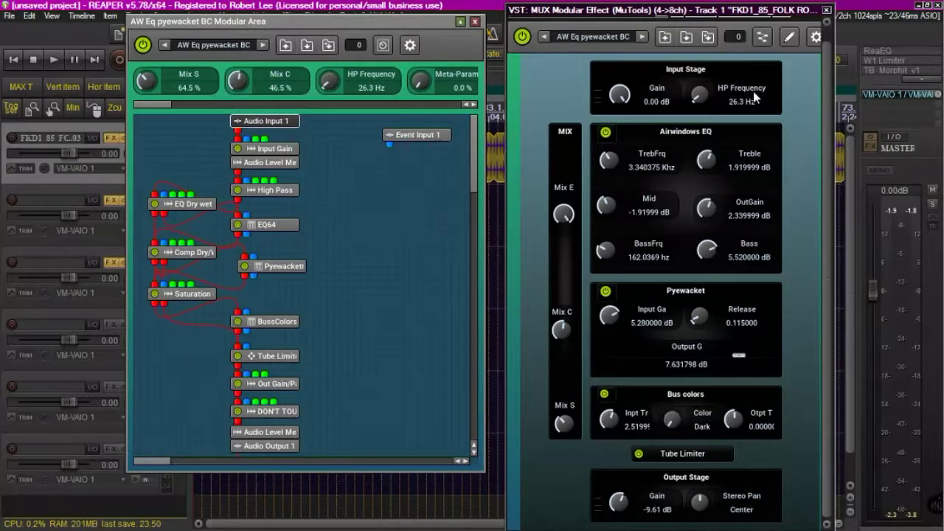
Examine the EQ Dry wet module's settings while trying the Mix E knob, and close the module's window.
double_click(191, 206)
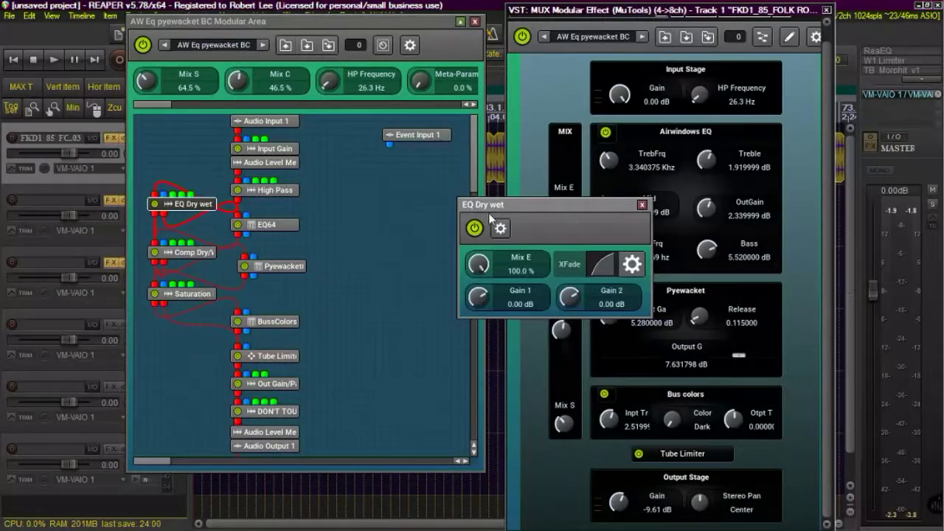
drag(581, 208, 575, 261)
drag(565, 211, 568, 137)
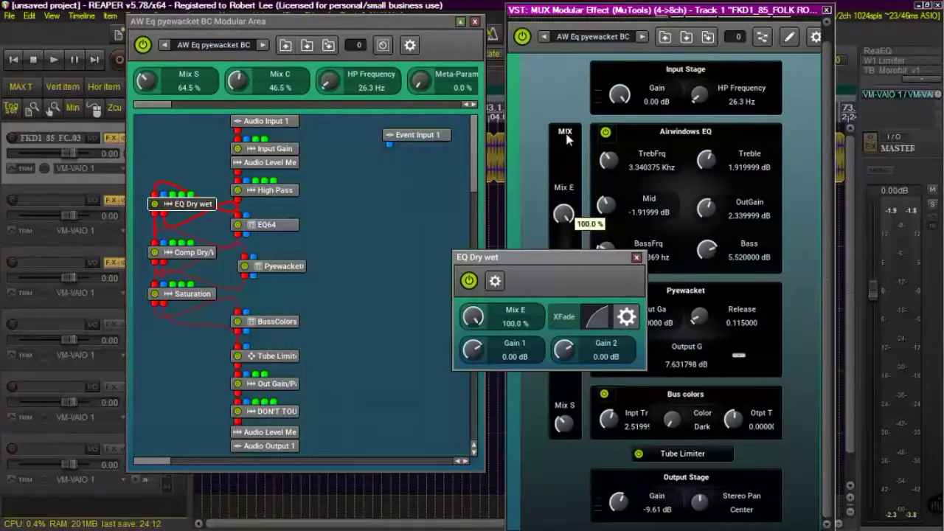
click(637, 257)
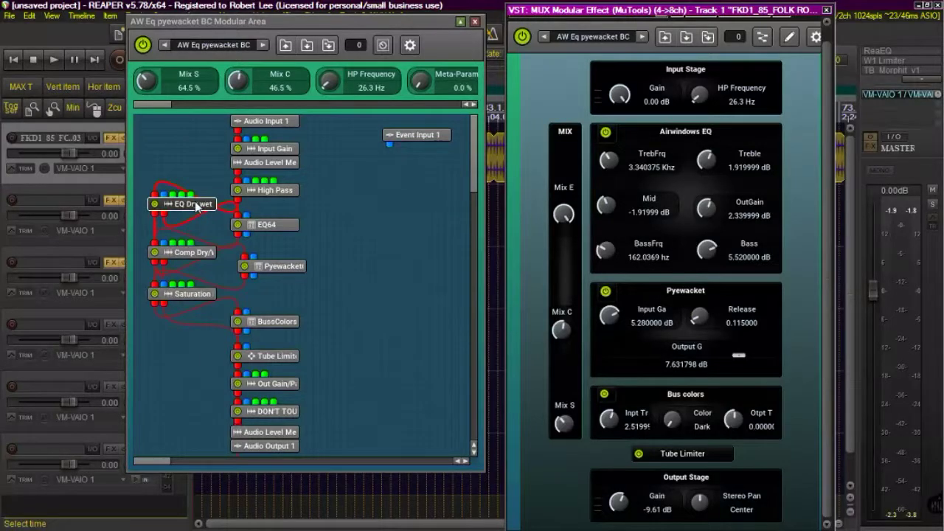
Add an Audio Balancer 1->2 module from the Audio Processors to the empty space beside the effect chain.
right_click(355, 195)
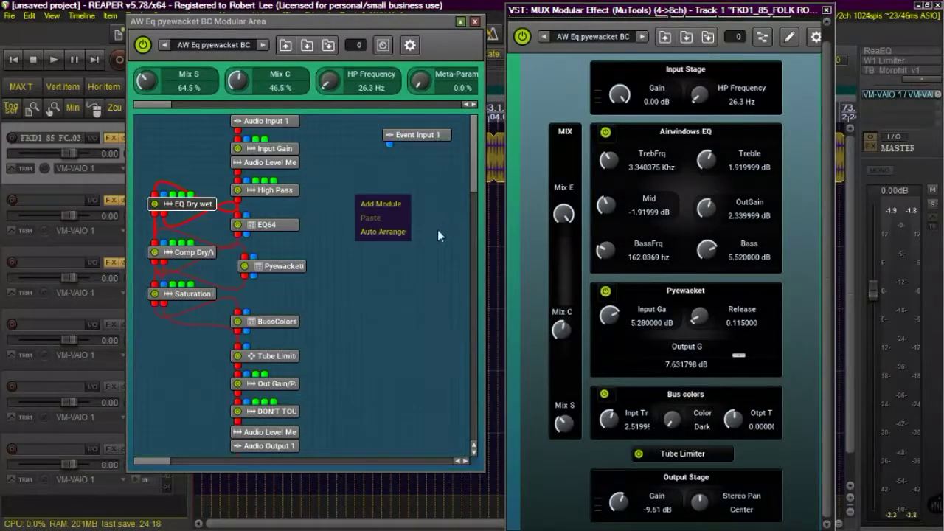
click(398, 210)
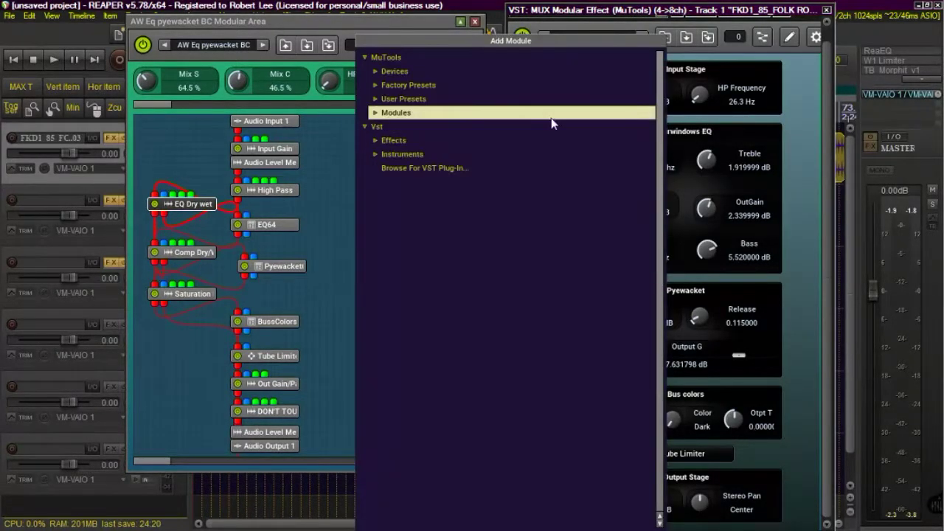
click(383, 113)
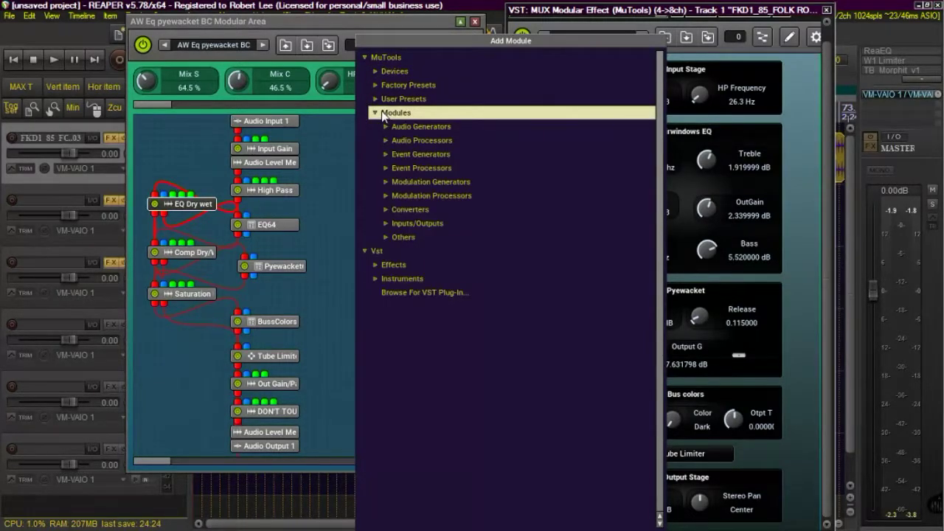
click(448, 142)
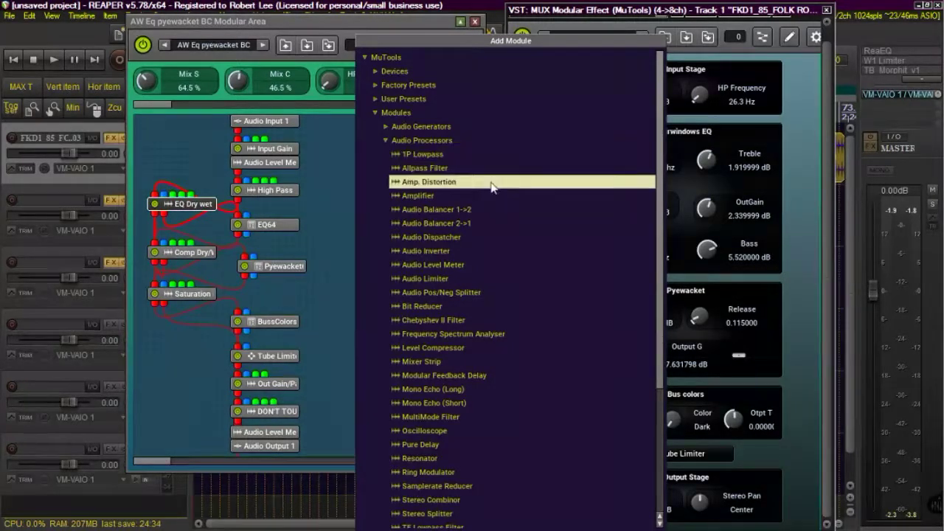
click(441, 210)
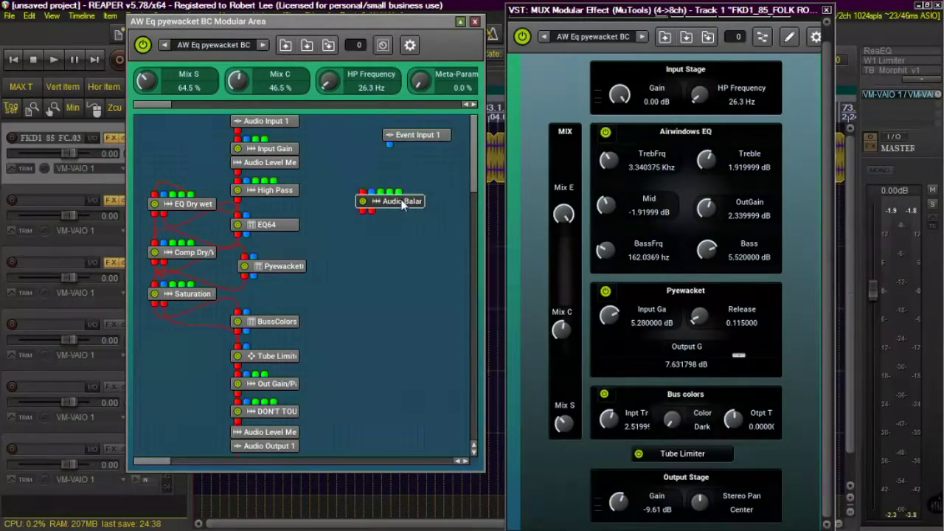
Examine the new Audio Balancer 1->2 module's settings and the EQ Dry wet module's options, including renaming, without changing them.
double_click(402, 203)
drag(496, 208, 549, 154)
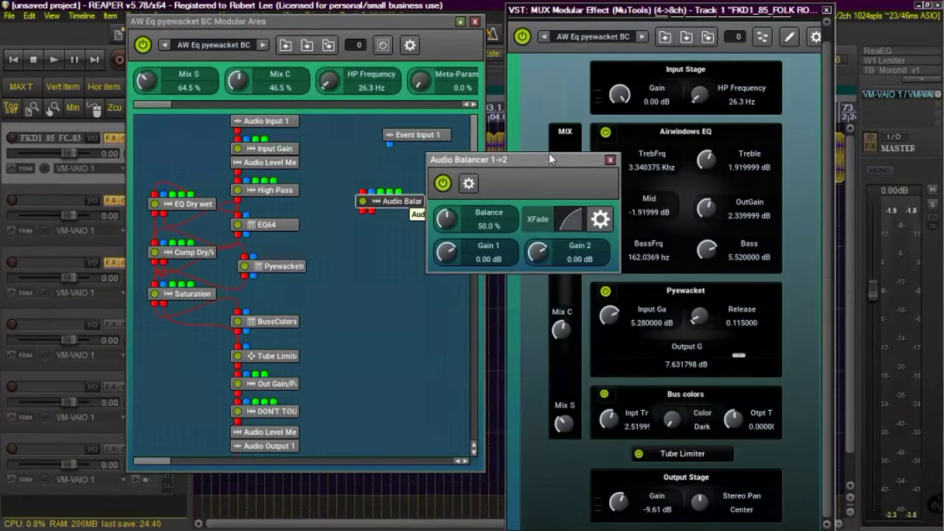
right_click(190, 207)
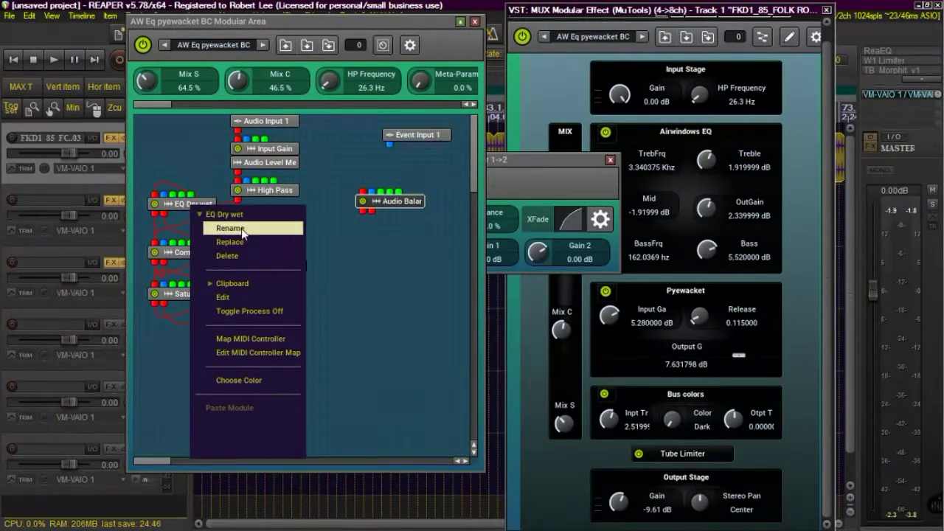
click(365, 237)
click(543, 159)
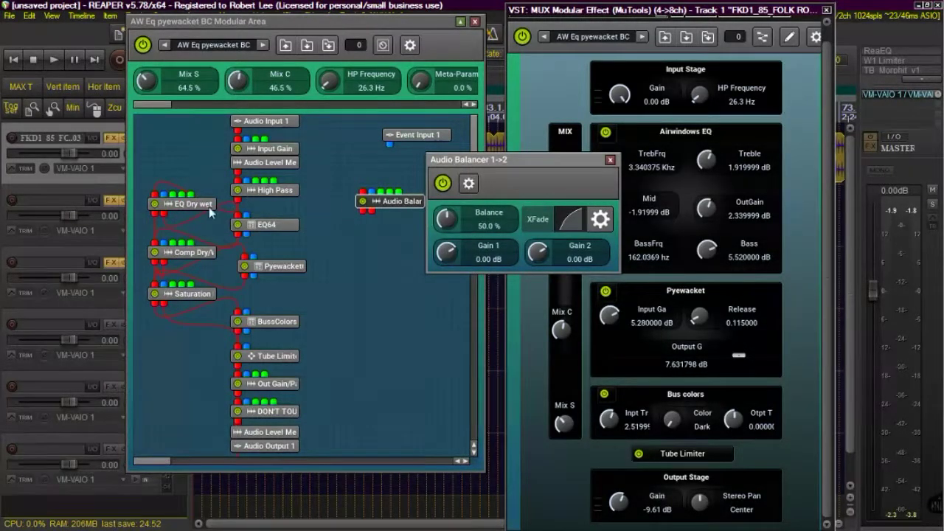
click(611, 161)
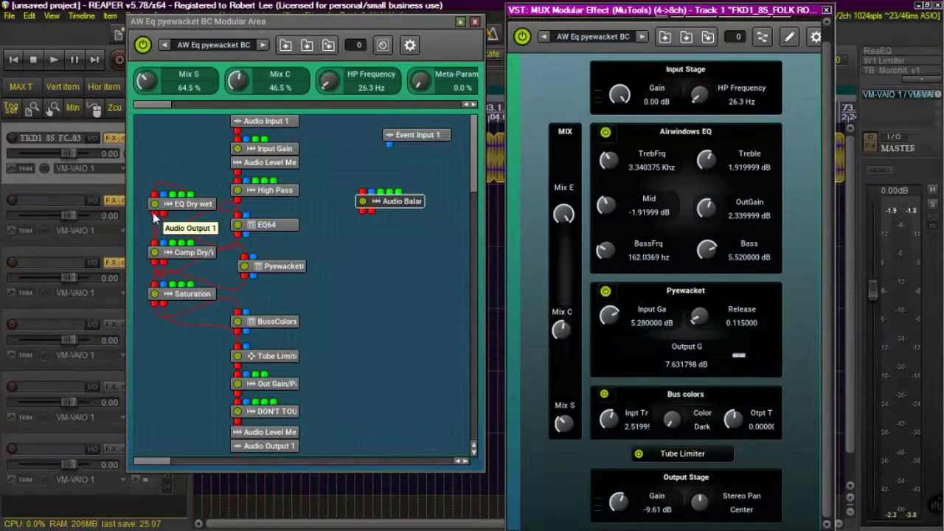
Switch off the Comp Dry/Wet module, try the Mix E knob, and examine the EQ64 module's parameters.
click(155, 252)
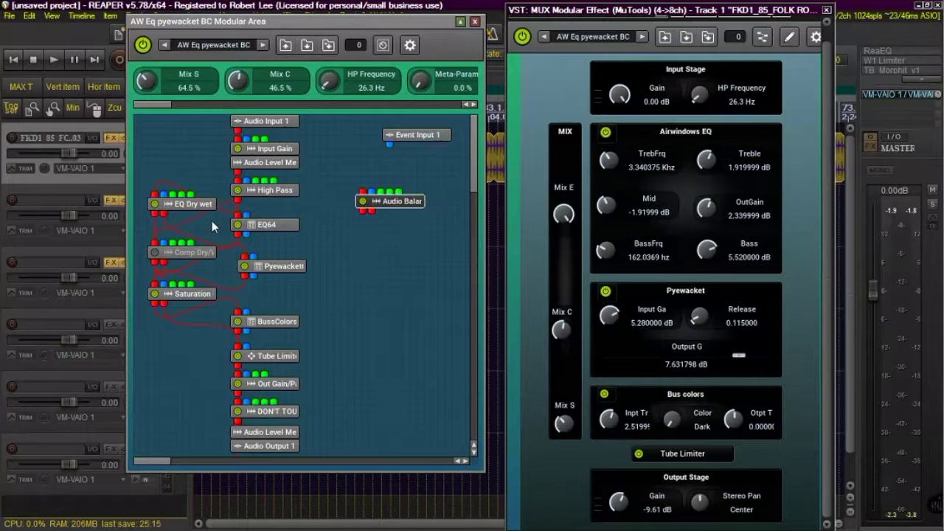
mouse_move(564, 214)
mouse_down()
mouse_move(565, 240)
mouse_move(563, 230)
mouse_up()
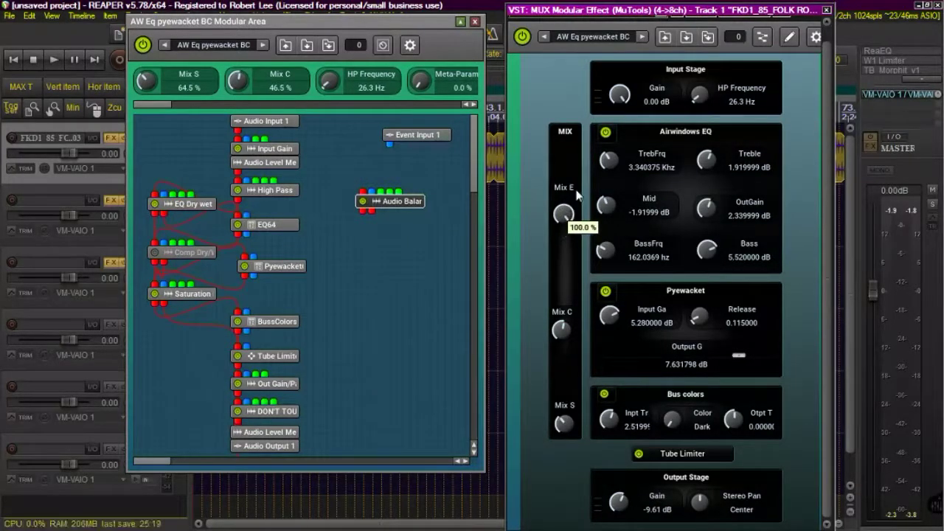
double_click(272, 223)
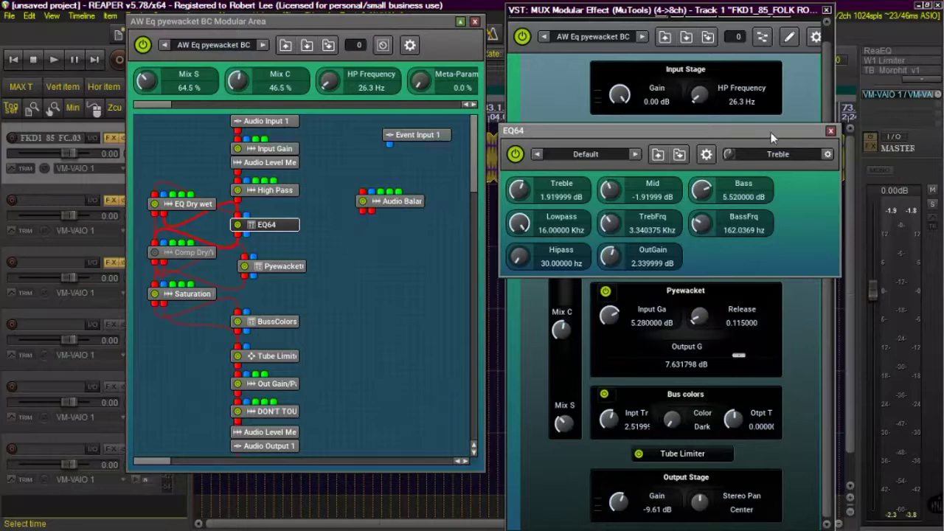
click(828, 132)
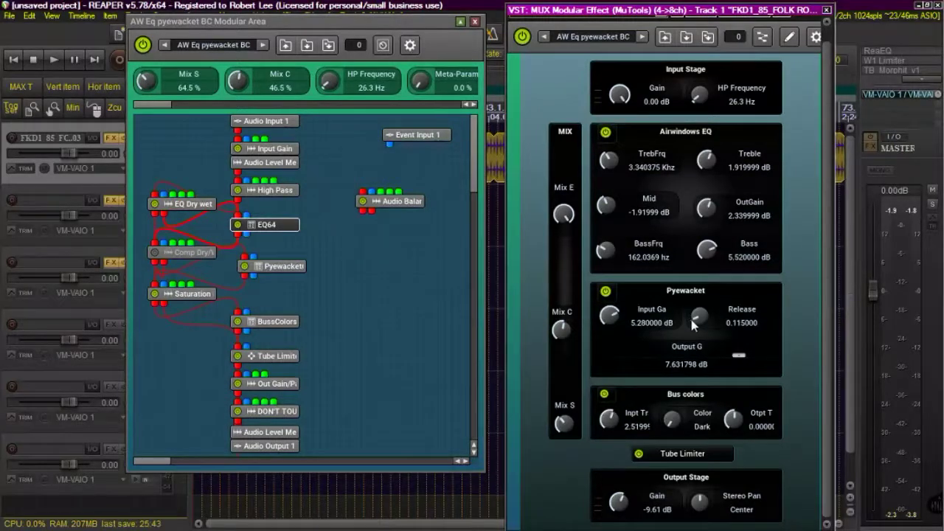
Set the Mix C level to 38.5 % and switch the Comp Dry/Wet module on.
drag(556, 324, 554, 303)
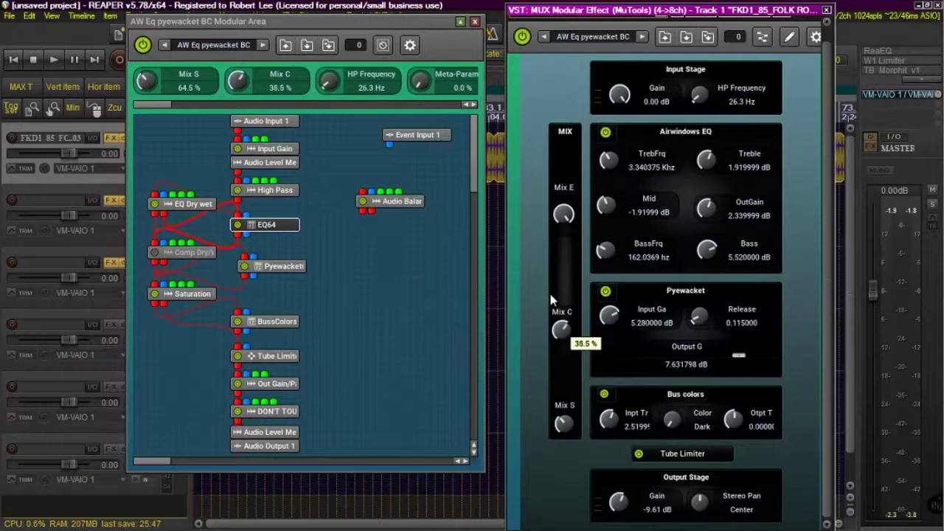
click(154, 252)
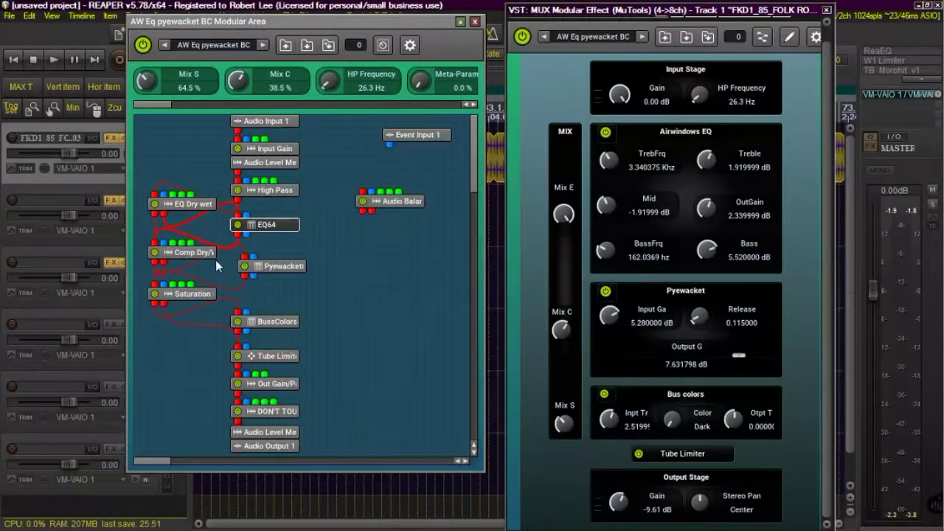
Examine the Pyewacket64 module's input gain, release and output gain parameters, and close its window.
double_click(275, 265)
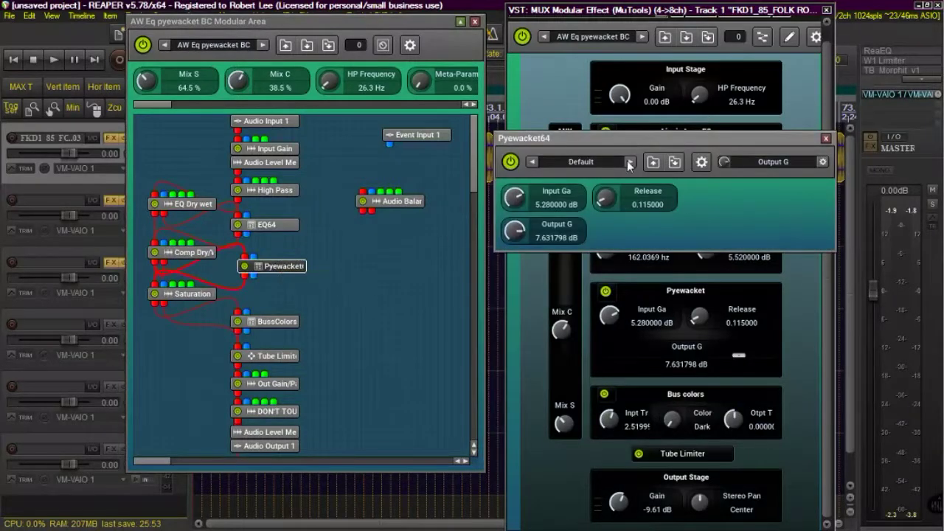
drag(642, 143, 644, 127)
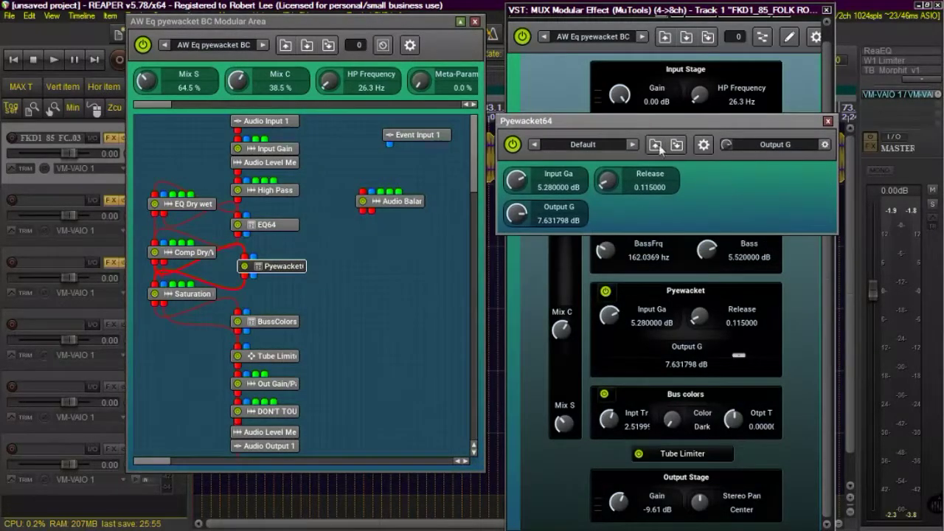
click(828, 120)
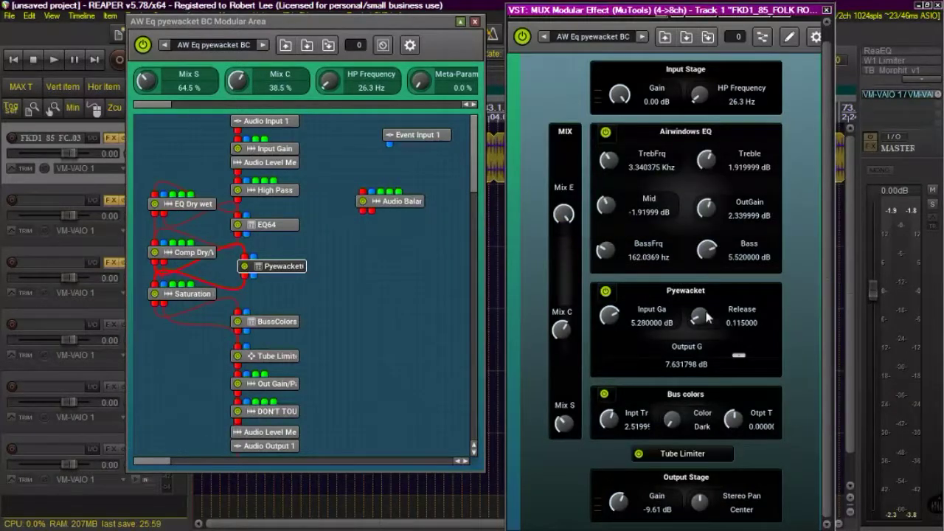
Lower the Pyewacket Output G slider to about 7.43 dB and try to bring up the control's options.
mouse_move(739, 356)
mouse_down()
mouse_move(723, 358)
mouse_move(739, 355)
mouse_move(733, 360)
mouse_up()
right_click(693, 355)
key(Escape)
Turn on editing of the front panel and change the Pyewacket Output G control's editor type to Maxi Knob.
click(790, 37)
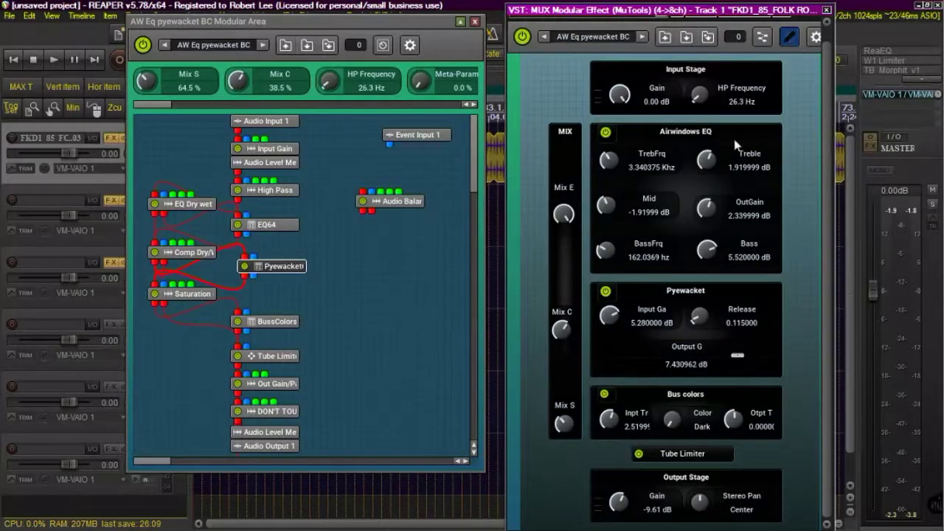
right_click(692, 355)
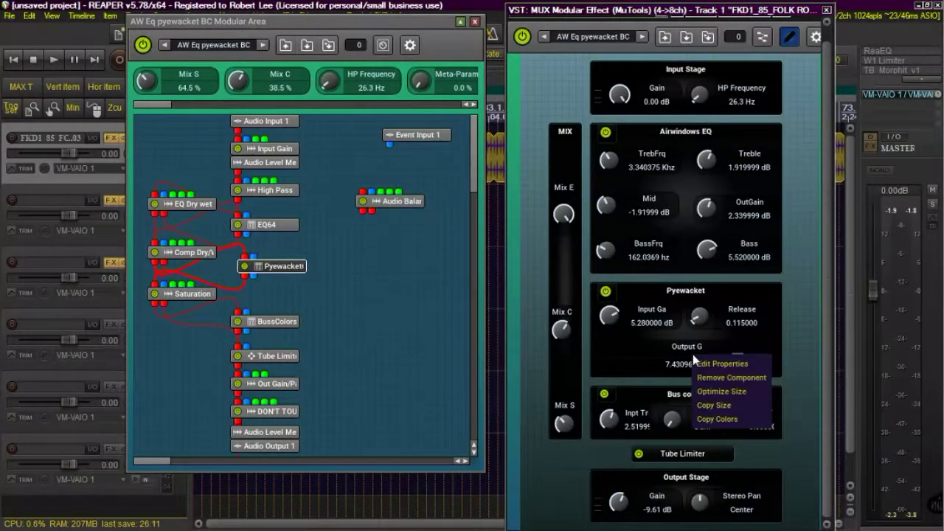
click(722, 364)
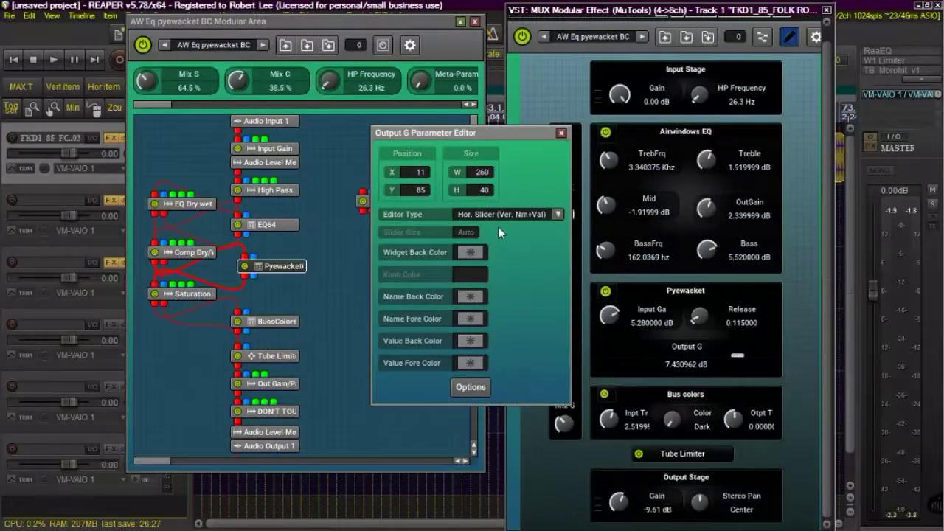
click(558, 214)
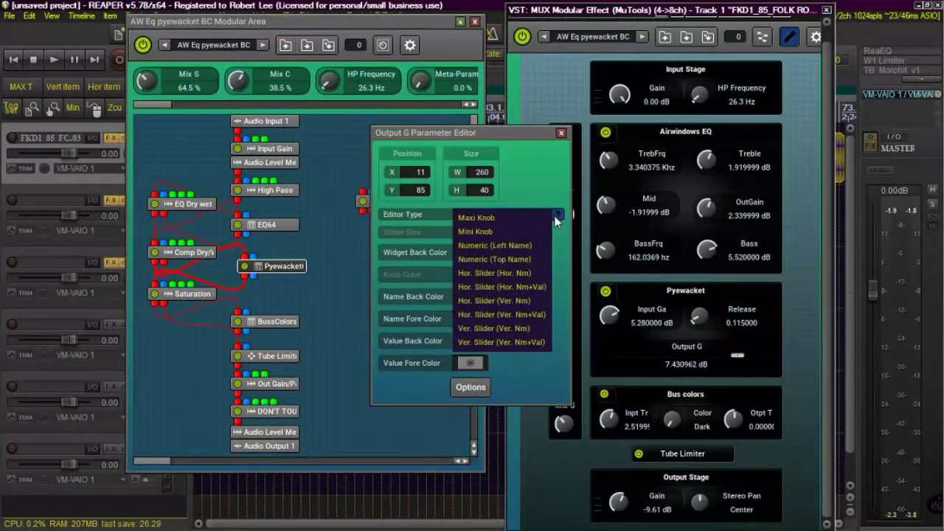
click(492, 220)
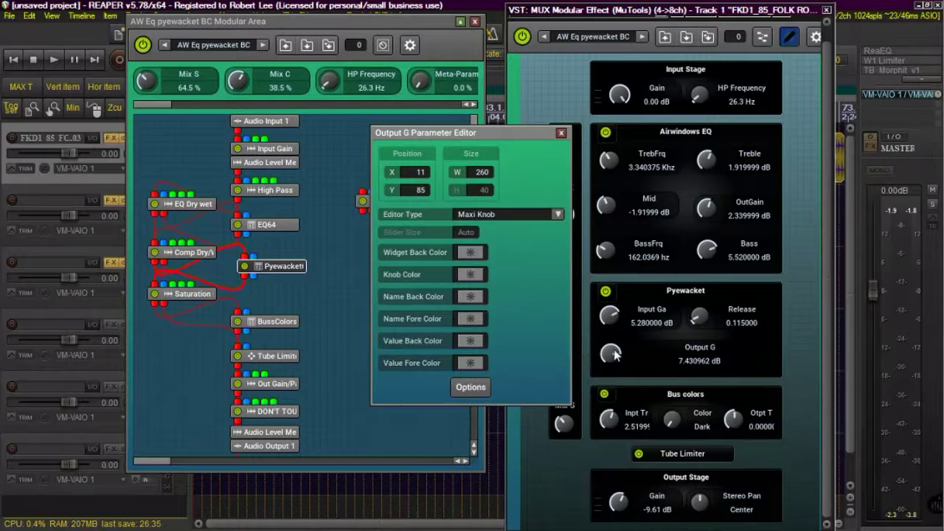
Try the Hor. Slider (Hor. Nm+Val) editor type for Output G, settle on Hor. Slider (Ver. Nm+Val) and close the parameter editor.
click(558, 214)
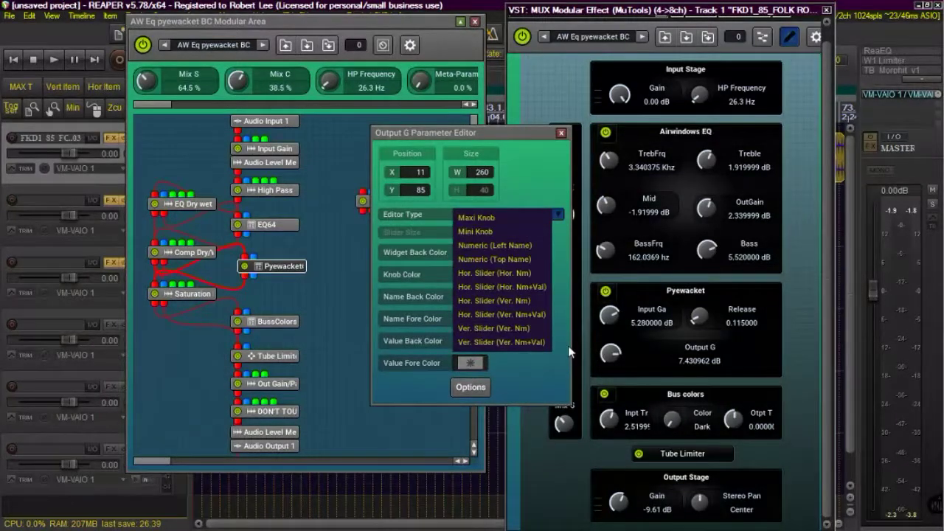
click(537, 289)
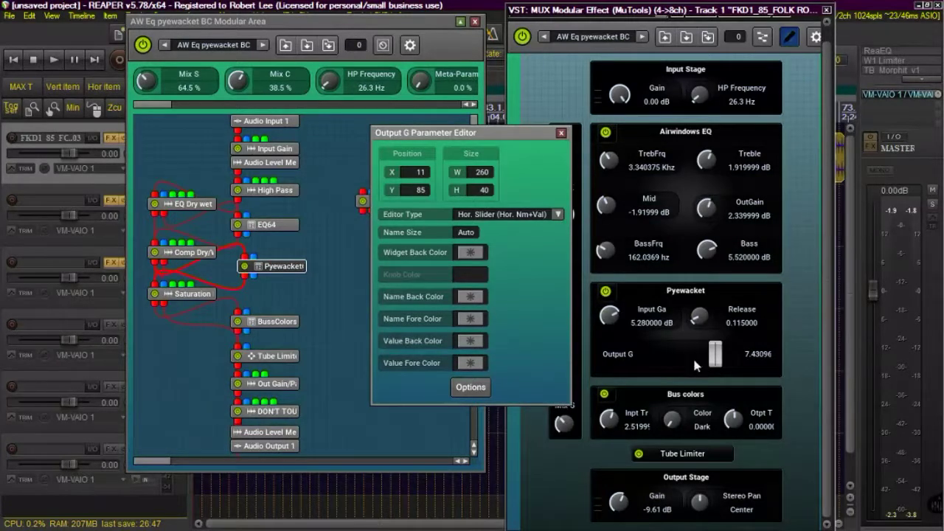
click(559, 213)
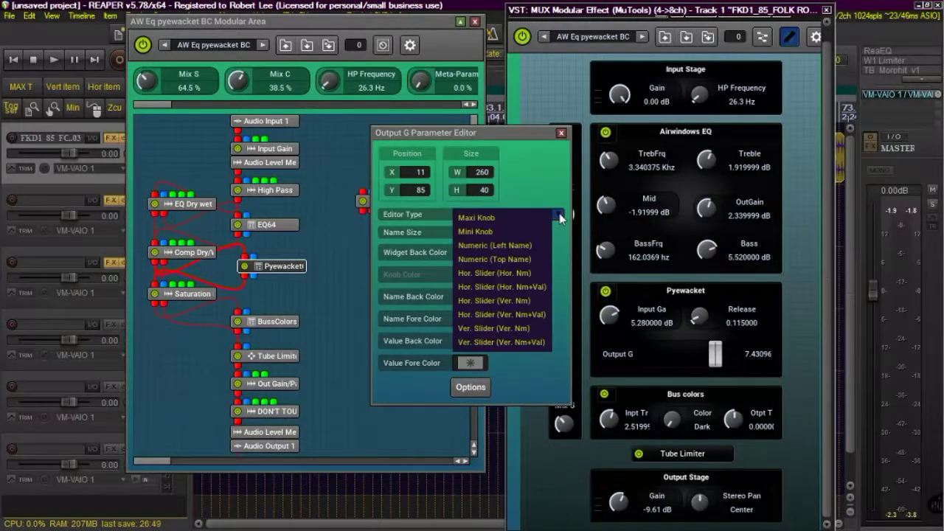
click(527, 314)
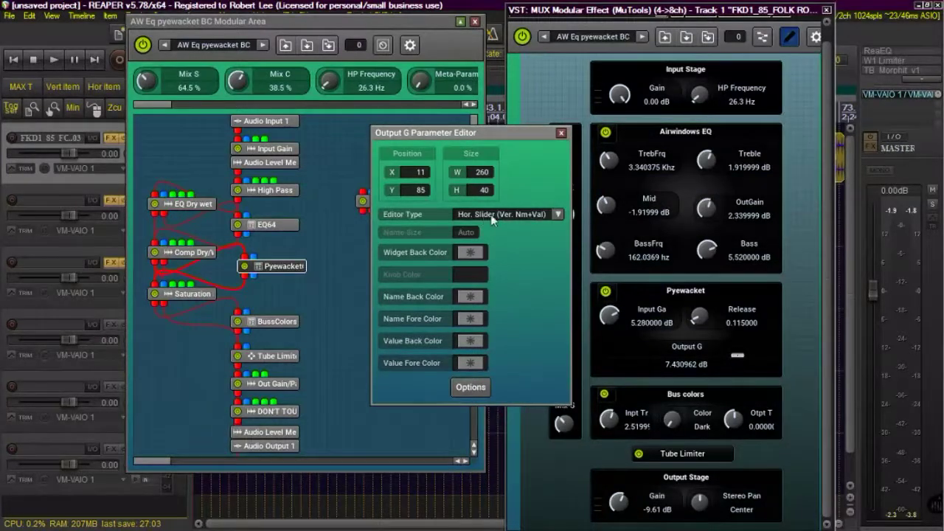
click(561, 134)
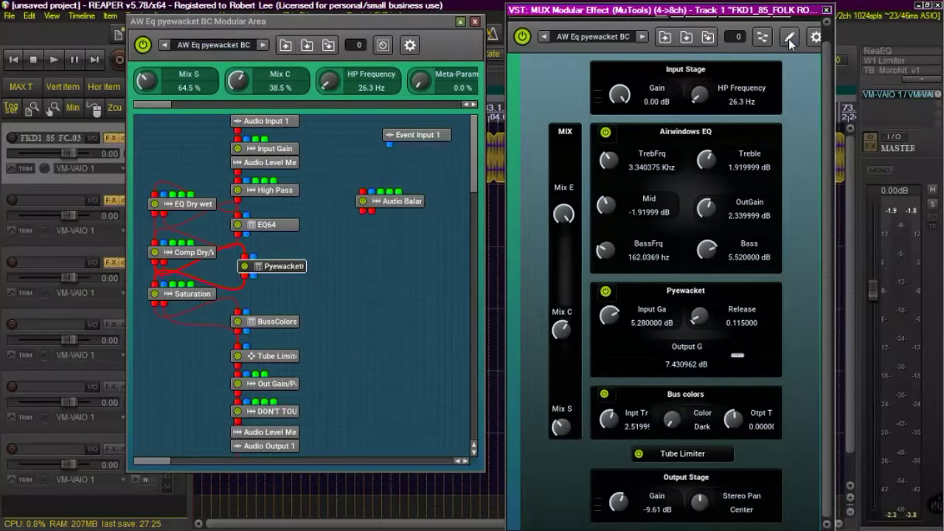
Set the Mix S level on the front panel to 25.0 %.
scroll(563, 427, down, 8)
scroll(570, 373, up, 2)
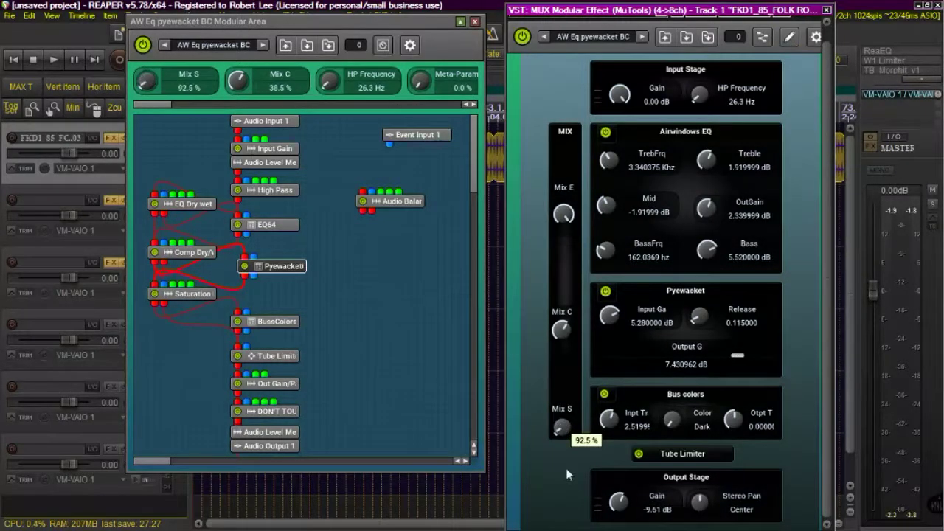
scroll(579, 395, down, 1)
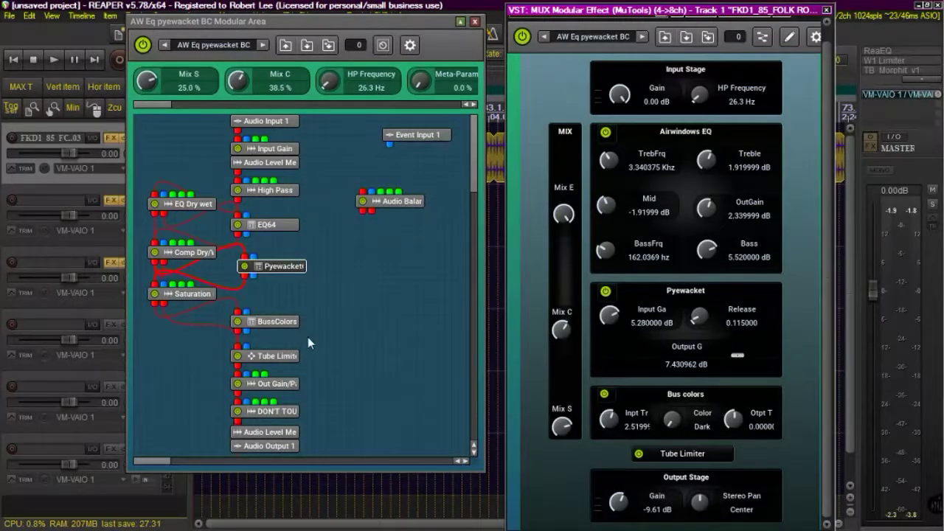
Examine the BussColors module's color, input, output and dry/wet parameters, and close its window.
double_click(287, 324)
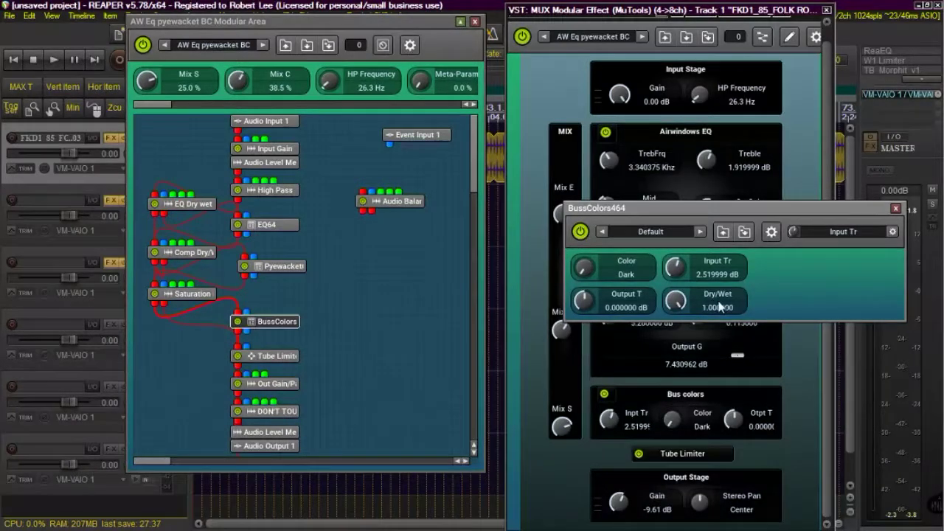
drag(733, 206, 739, 128)
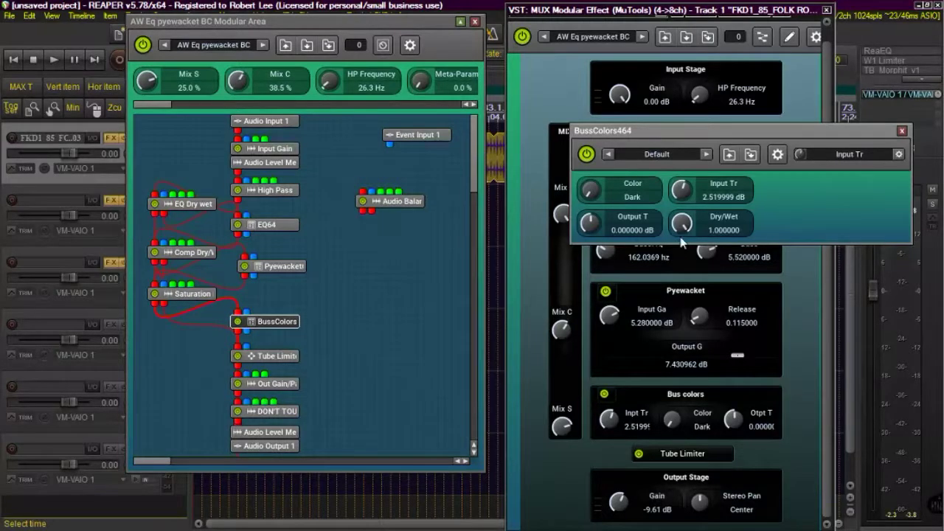
click(901, 131)
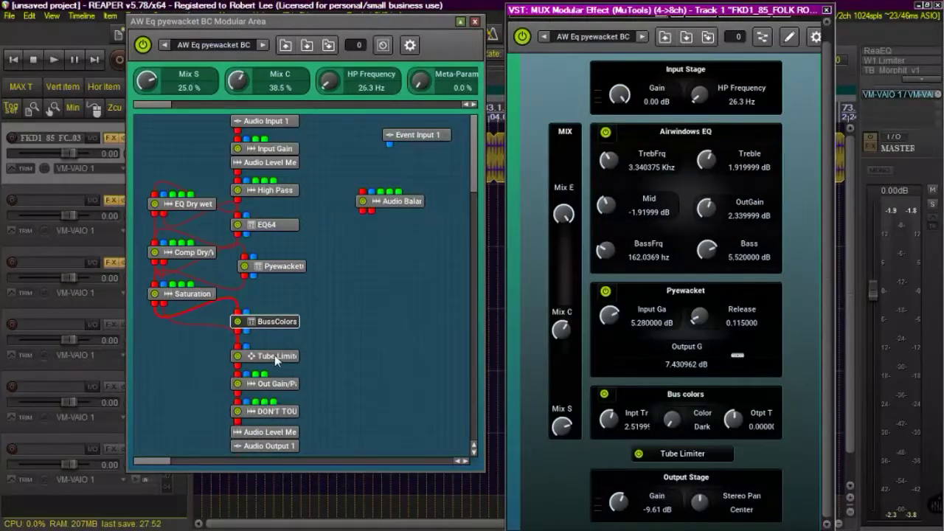
Inspect the Tube Limiter front panel and the Out Gain/Pan module's parameters, closing each window.
double_click(274, 355)
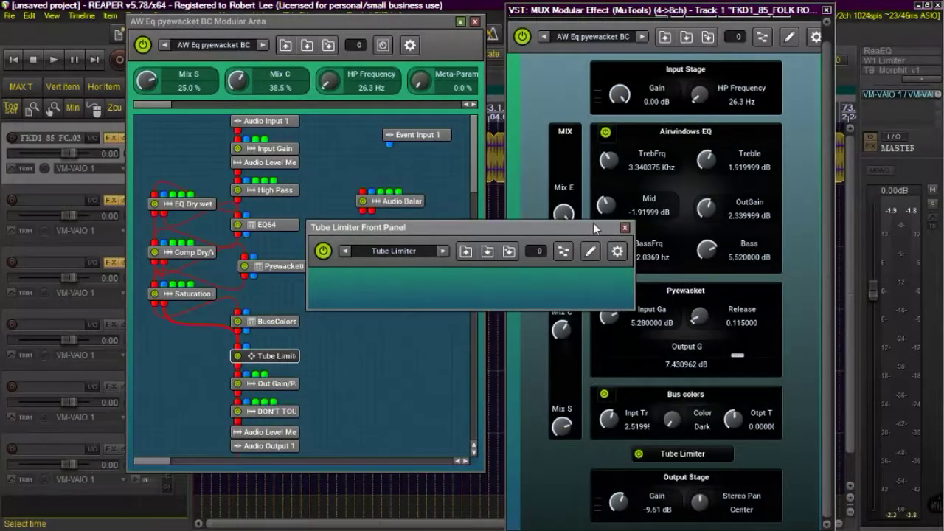
click(626, 229)
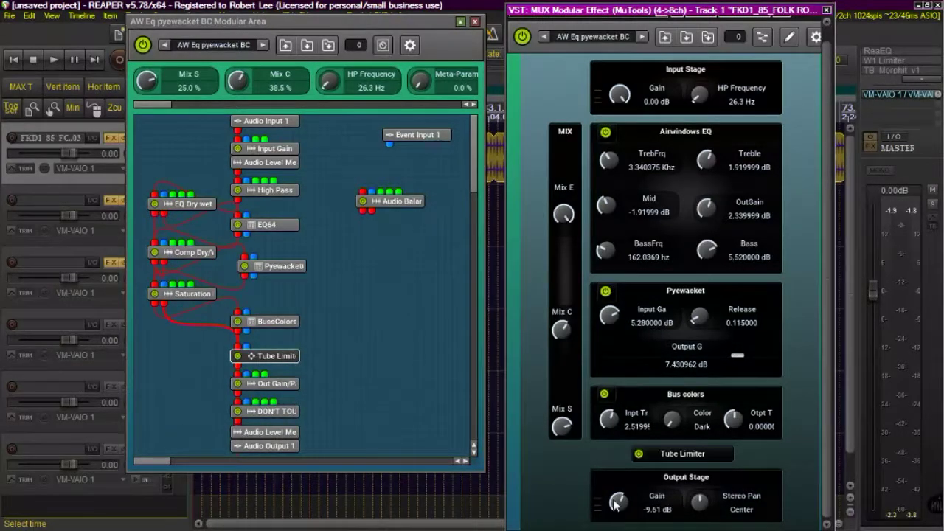
double_click(274, 384)
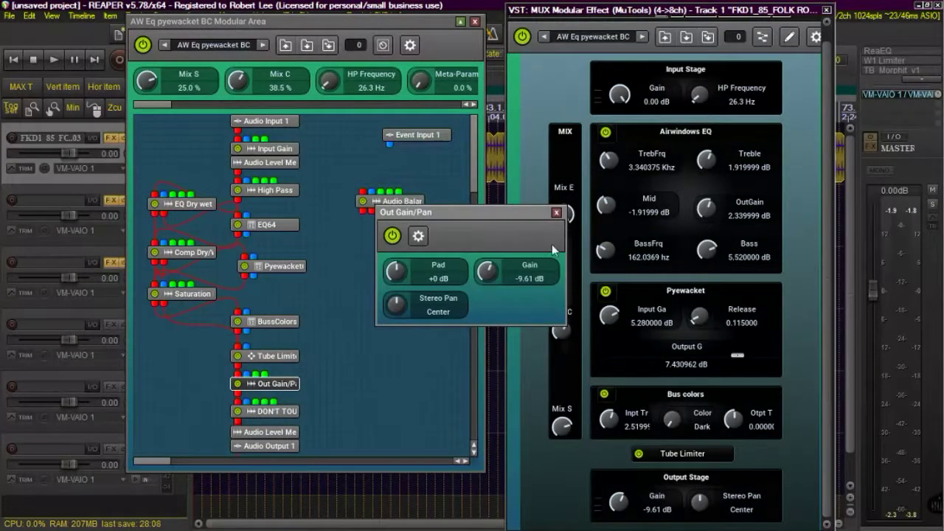
click(556, 212)
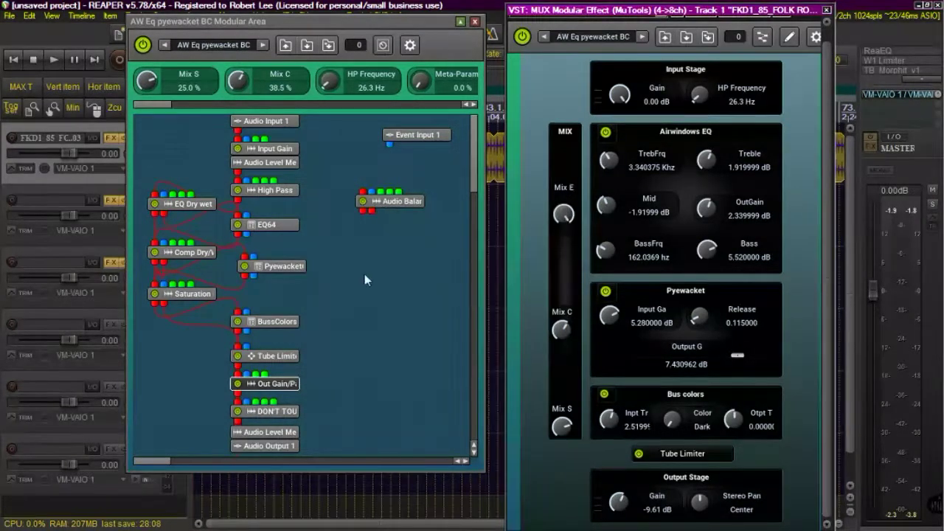
Examine the filter settings of the DON'T TOUCH This! Do NOT DELETE module and close its window.
double_click(289, 413)
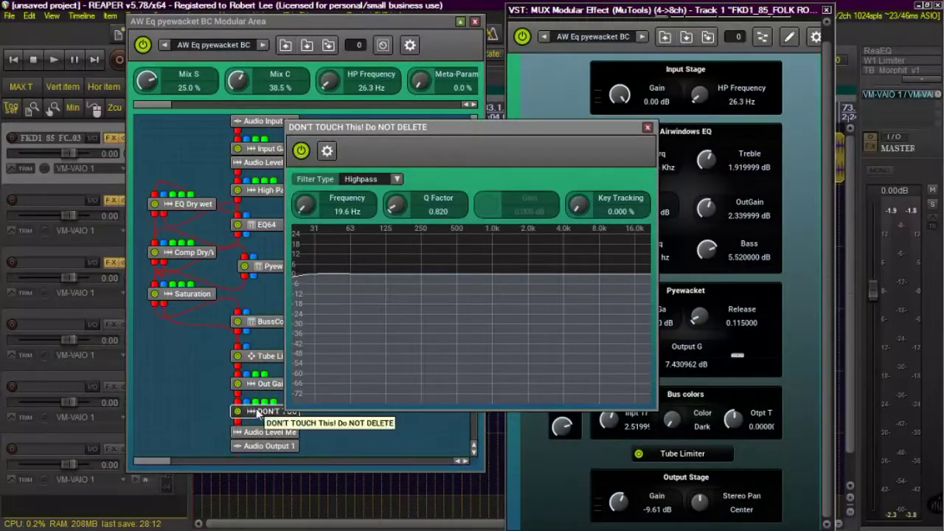
drag(396, 129, 428, 107)
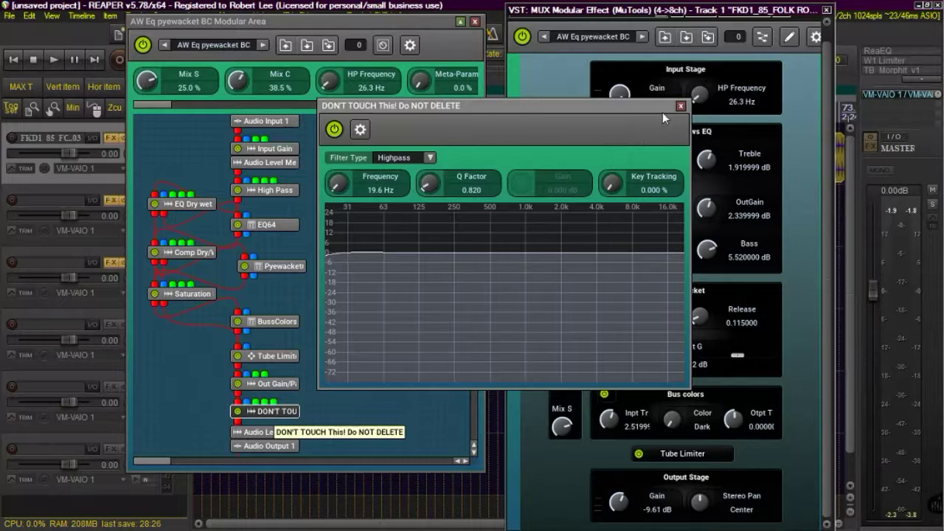
click(681, 106)
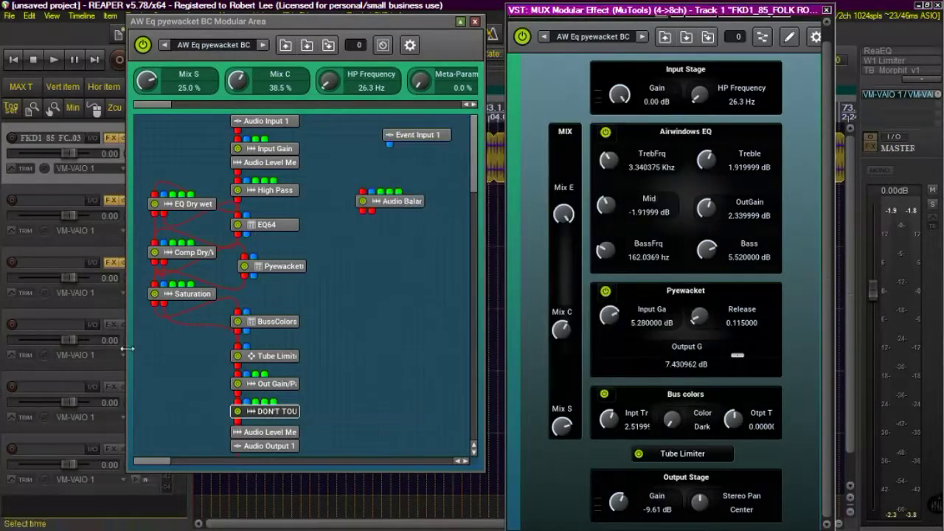
Select the Audio Level Meter module before the output and play the project briefly to check the front-panel meters.
click(273, 433)
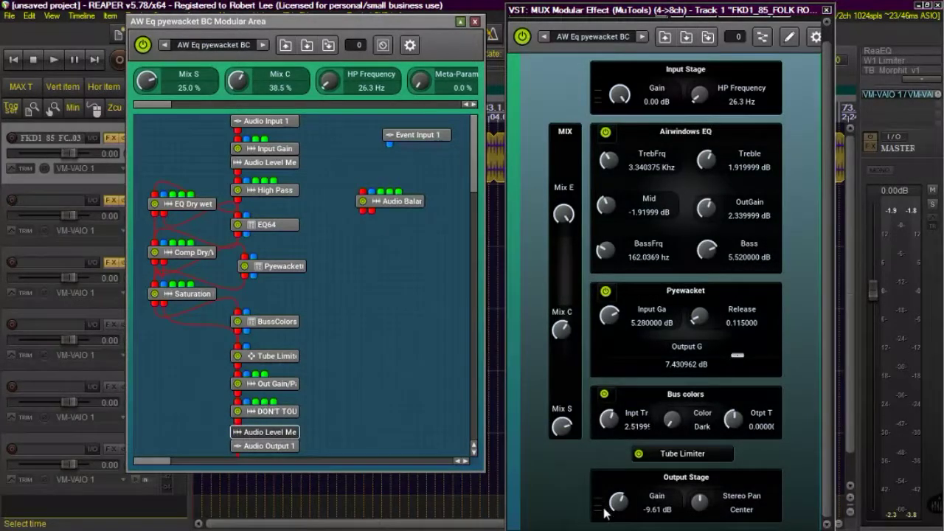
click(52, 62)
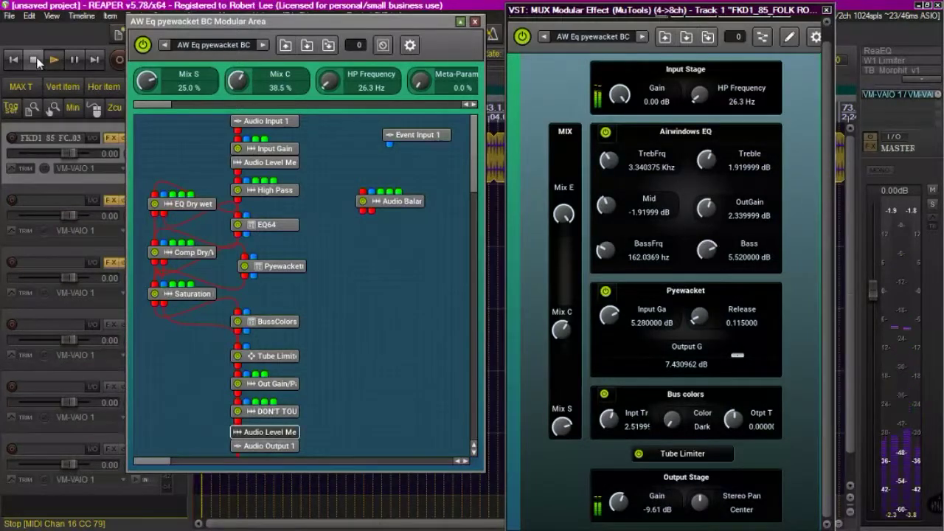
click(34, 59)
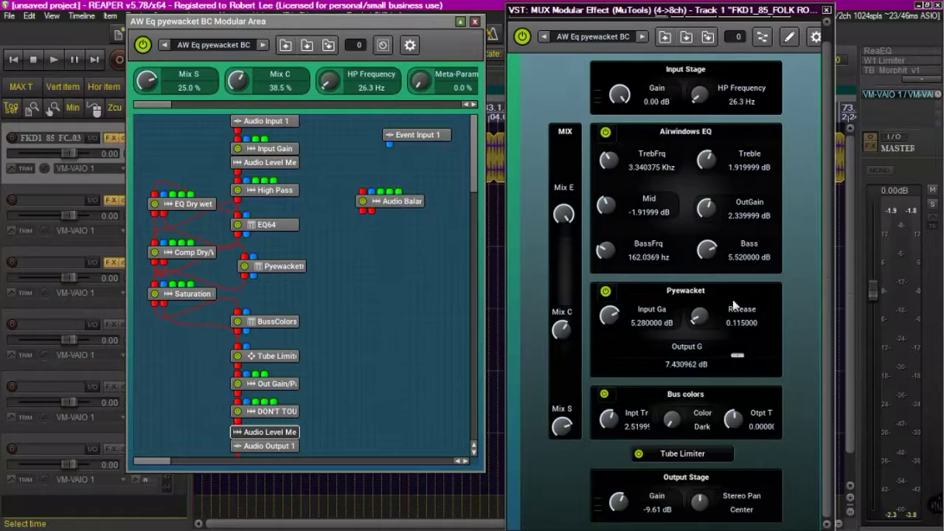
Close the modular area and play the track, comparing the sound with the channel strip bypassed and active.
click(476, 23)
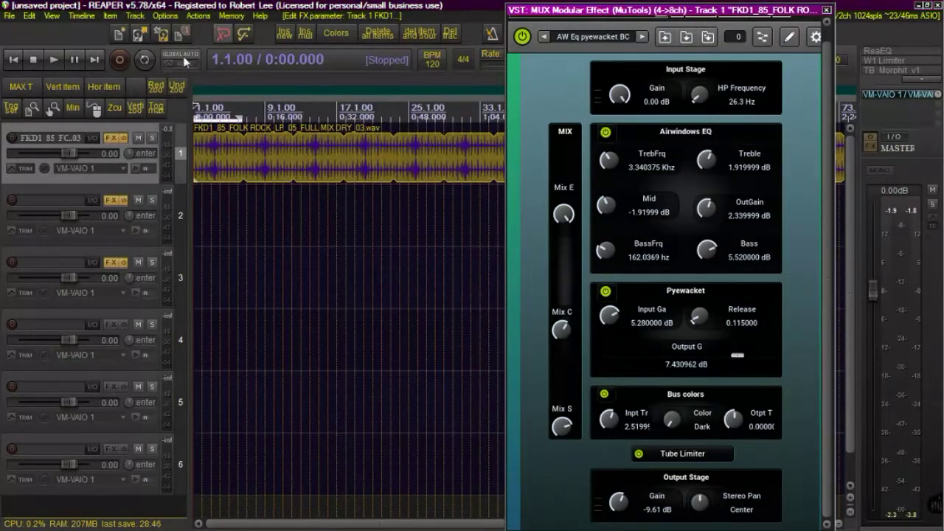
click(54, 56)
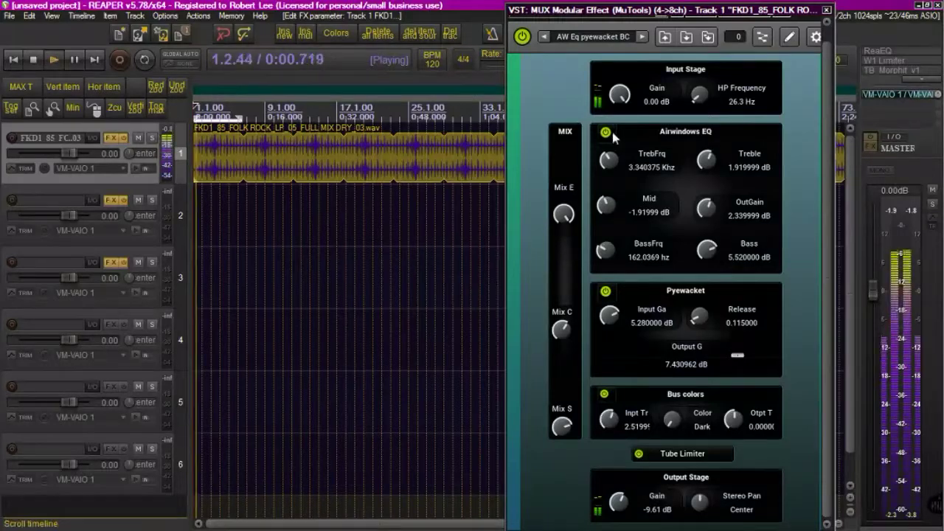
click(523, 36)
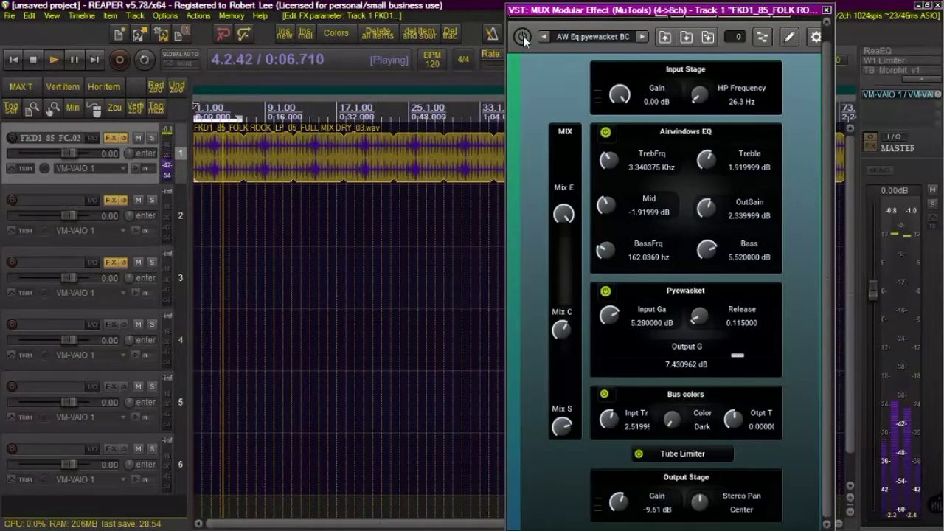
click(523, 36)
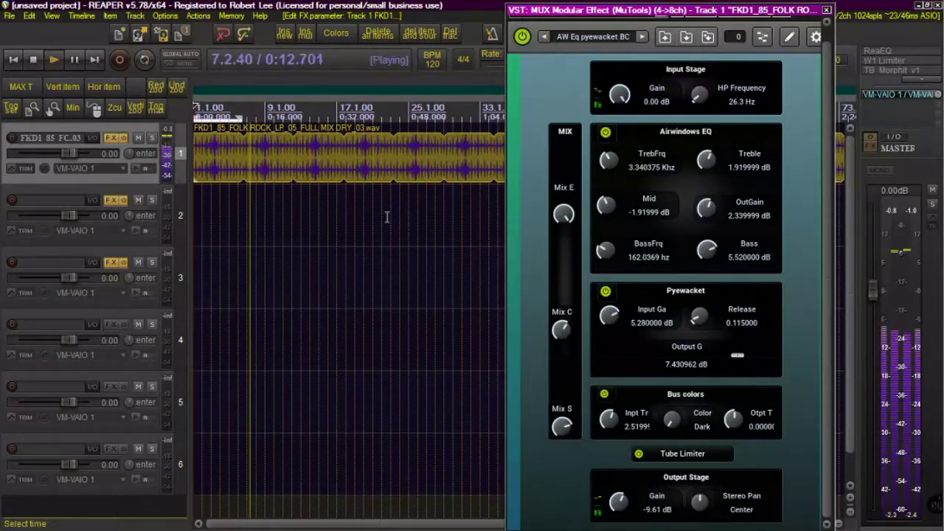
During playback, raise the Pyewacket input gain to 7.08 dB and set Mix C to 47.0 %.
drag(611, 322, 663, 315)
drag(562, 329, 568, 267)
drag(609, 316, 617, 336)
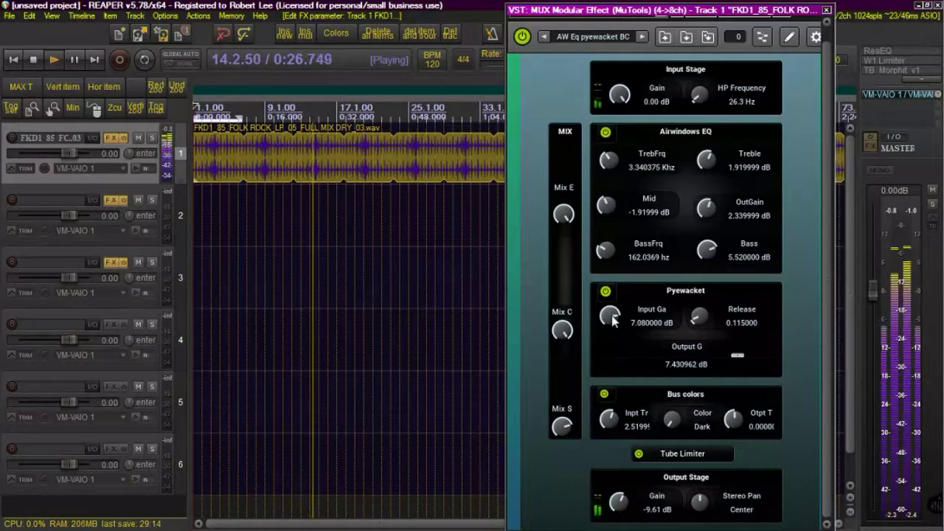
drag(562, 331, 568, 409)
Raise the Bus colors input trim to about 6.3, set Mix S to 35.0 % and stop playback.
mouse_move(562, 428)
drag(607, 419, 568, 487)
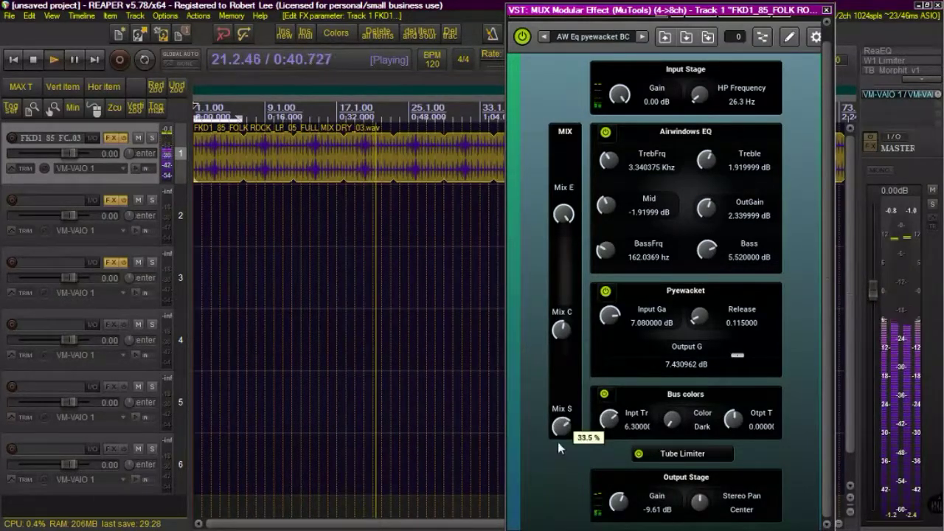
scroll(559, 432, up, 3)
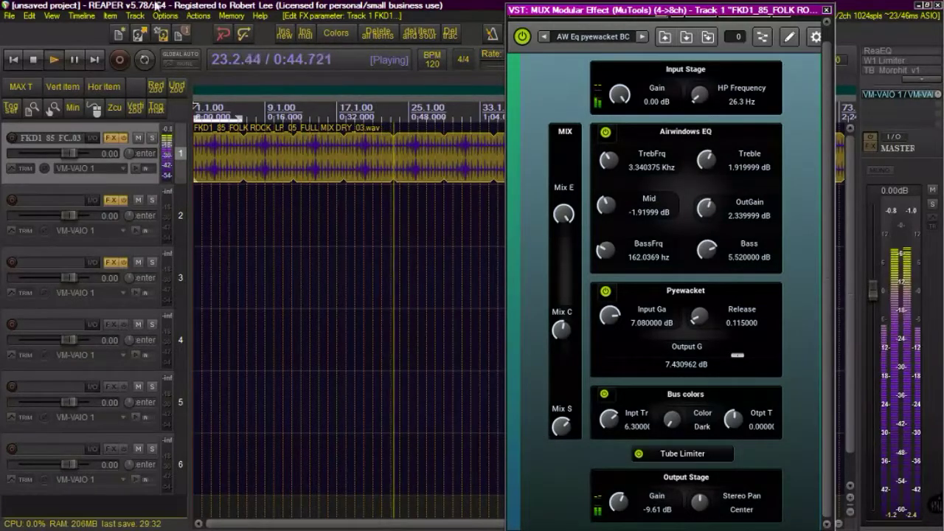
click(33, 61)
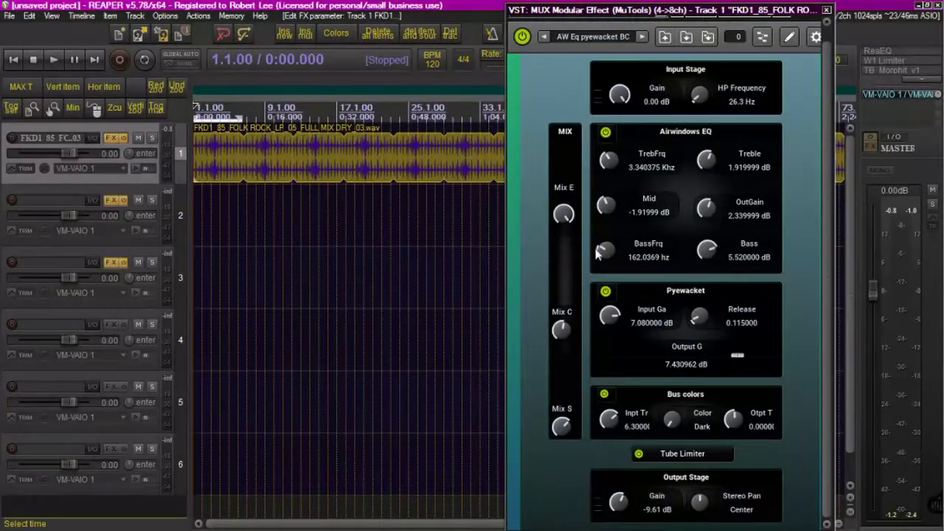
Open the Channel Strip ECS on track 2 to compare its sections with this strip, and close its window.
right_click(109, 200)
click(145, 143)
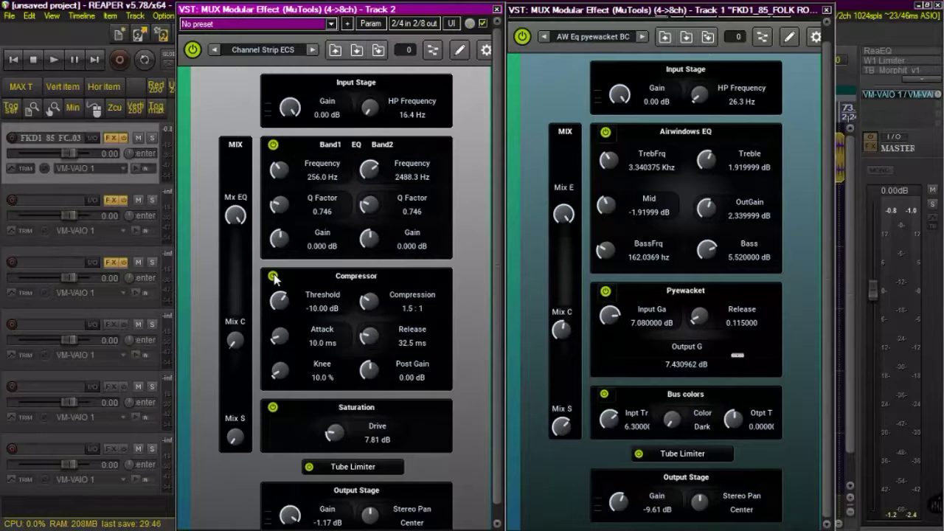
click(498, 10)
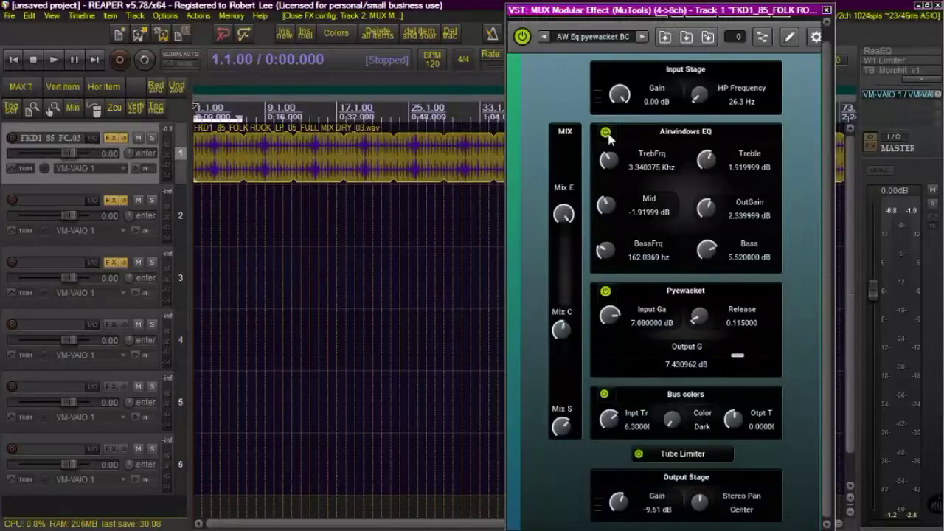
Turn on front-panel editing and bring up the list of components that can be added.
click(791, 37)
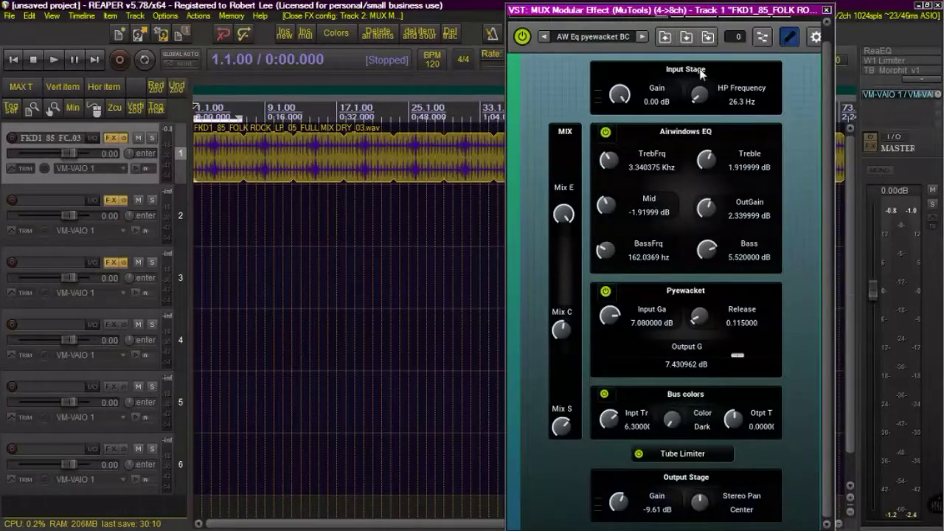
right_click(532, 461)
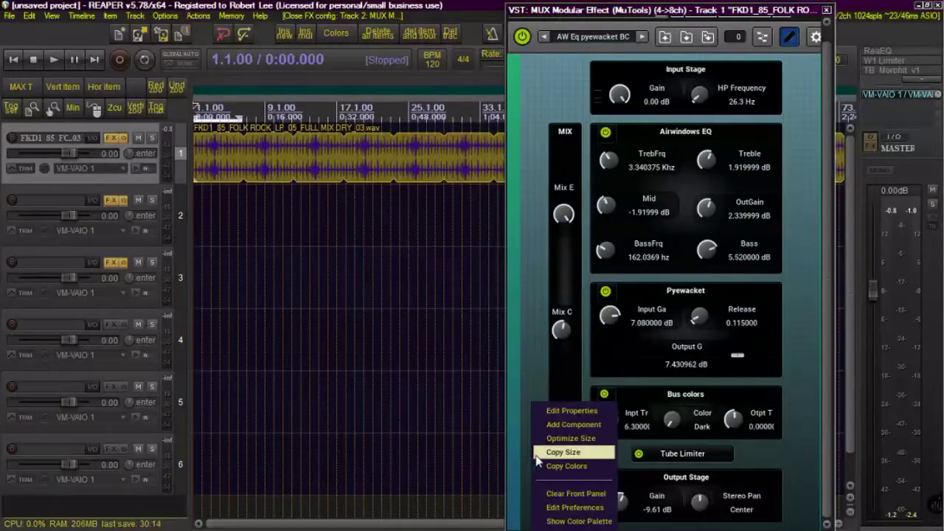
click(572, 425)
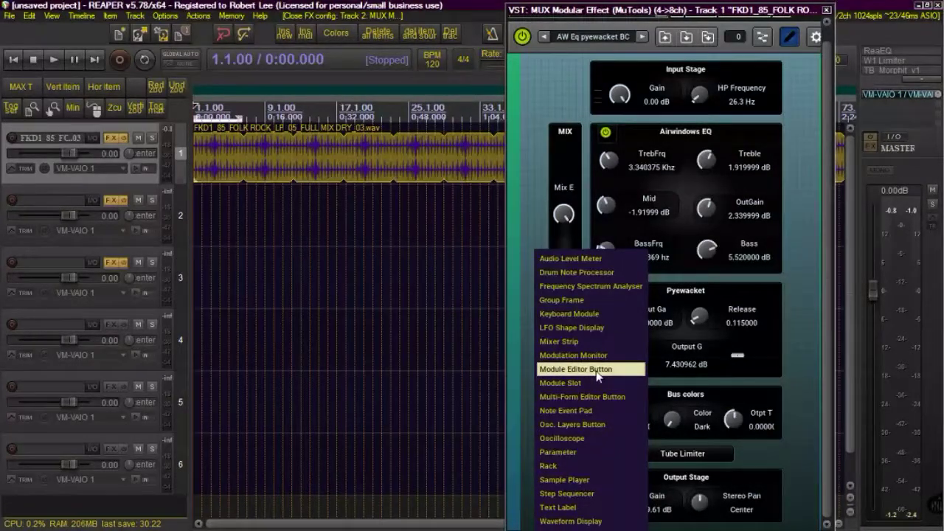
Open the modular area and add a Module Editor Button for the Pyewacket64 module in the empty panel space below Mix S.
click(763, 37)
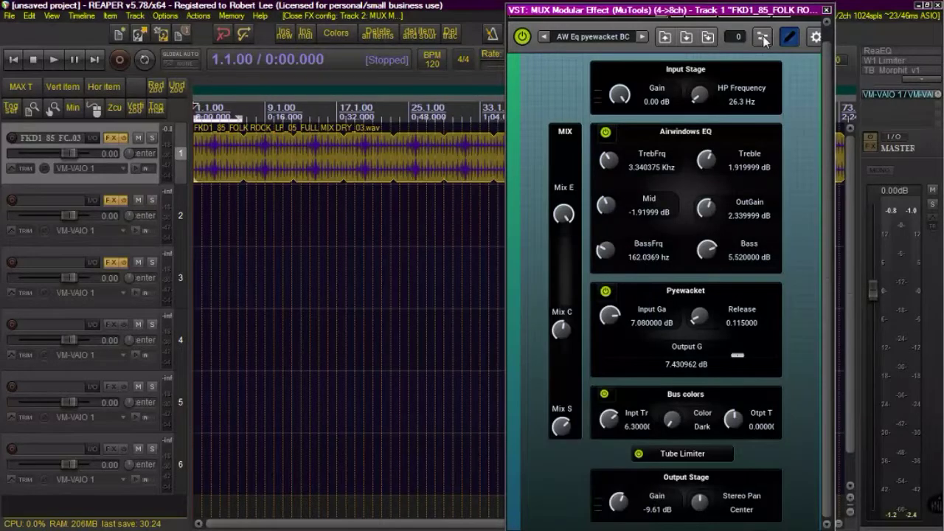
click(762, 36)
right_click(557, 433)
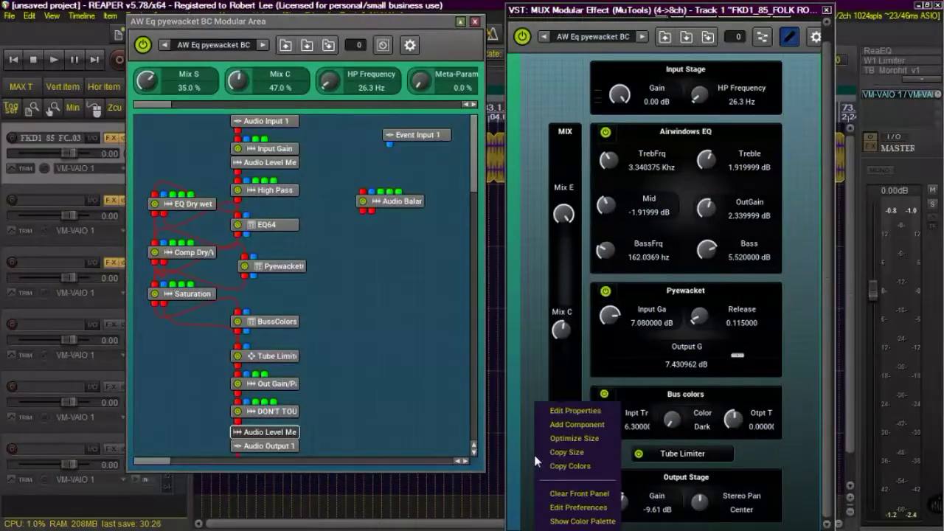
click(593, 425)
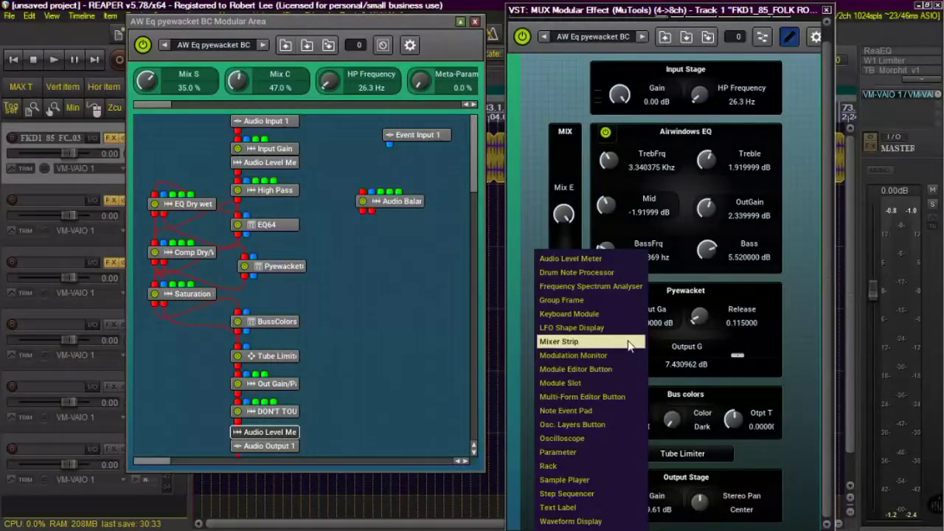
click(599, 370)
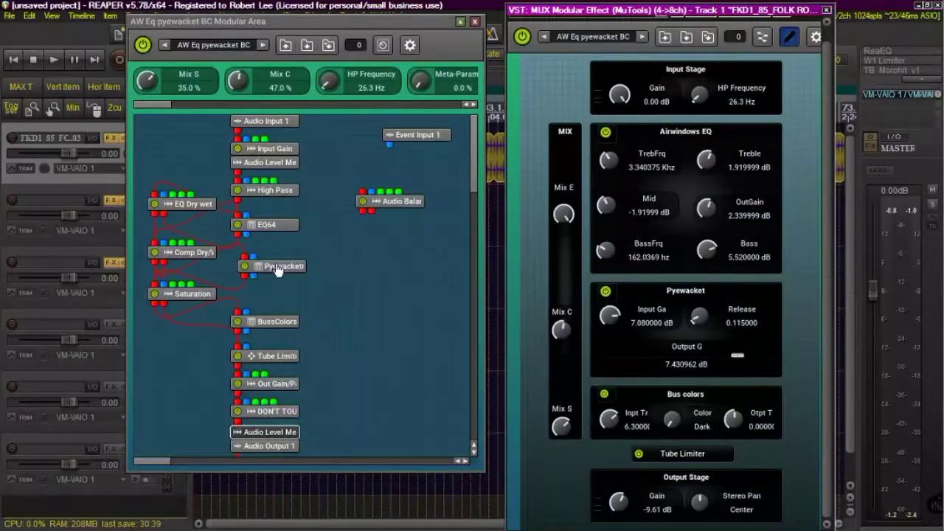
drag(276, 267, 619, 502)
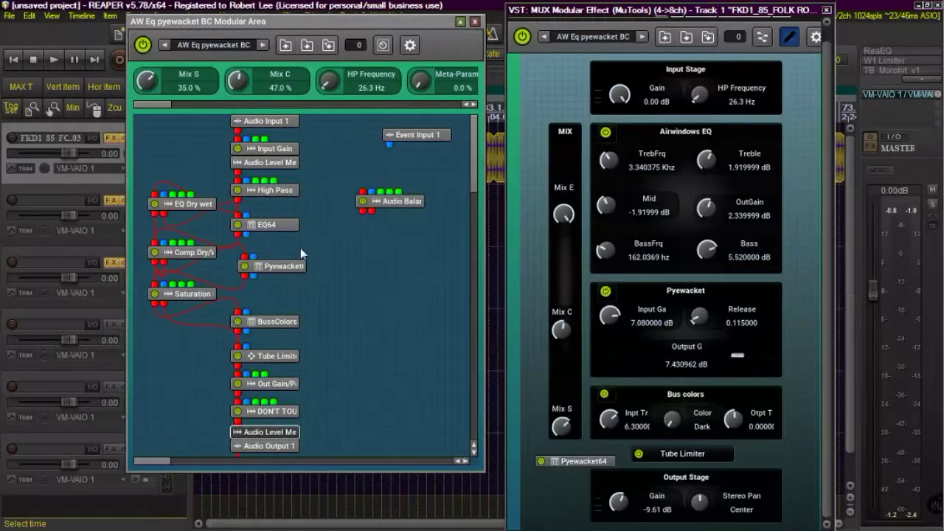
Turn off front-panel editing and test the power switch on the new Pyewacket64 button.
click(542, 461)
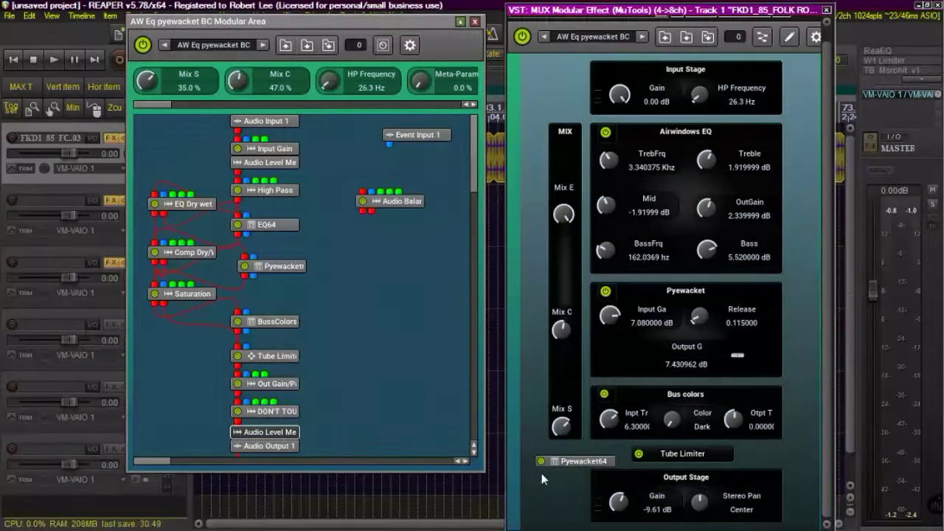
click(540, 461)
click(541, 461)
Turn front-panel editing back on, shrink the Pyewacket64 button to its power switch and move it into the Pyewacket section's header.
click(791, 39)
mouse_move(563, 465)
mouse_down()
mouse_move(568, 474)
mouse_move(612, 462)
mouse_move(555, 468)
mouse_up()
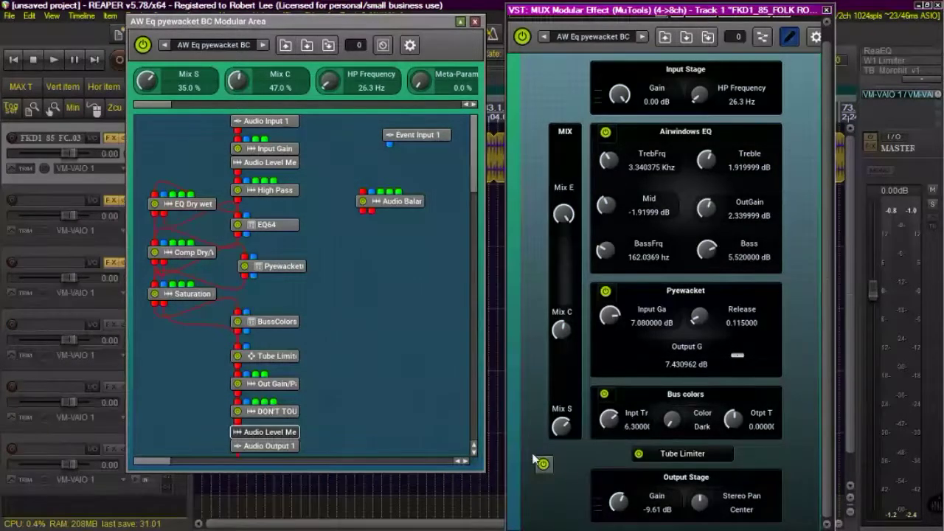
click(551, 464)
drag(545, 465, 733, 292)
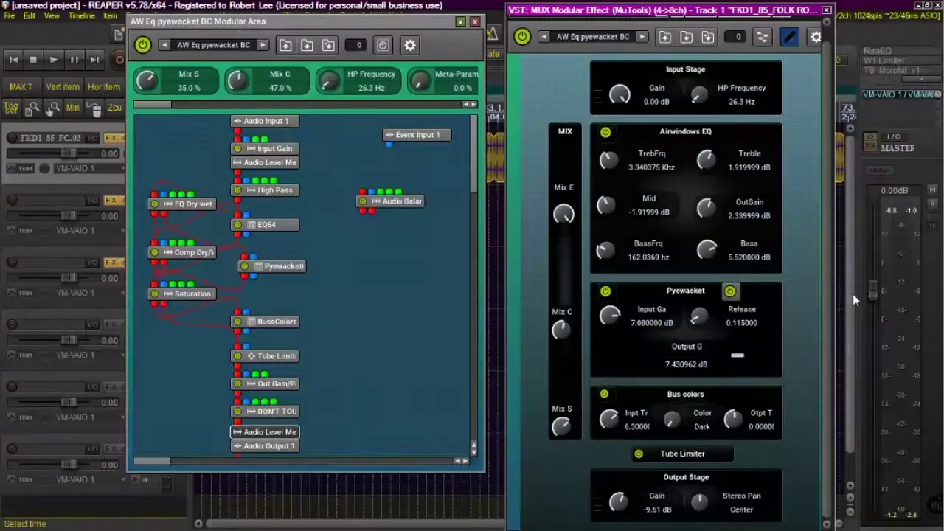
Copy the Pyewacket section frame's colors and paste them onto the added power button.
right_click(730, 292)
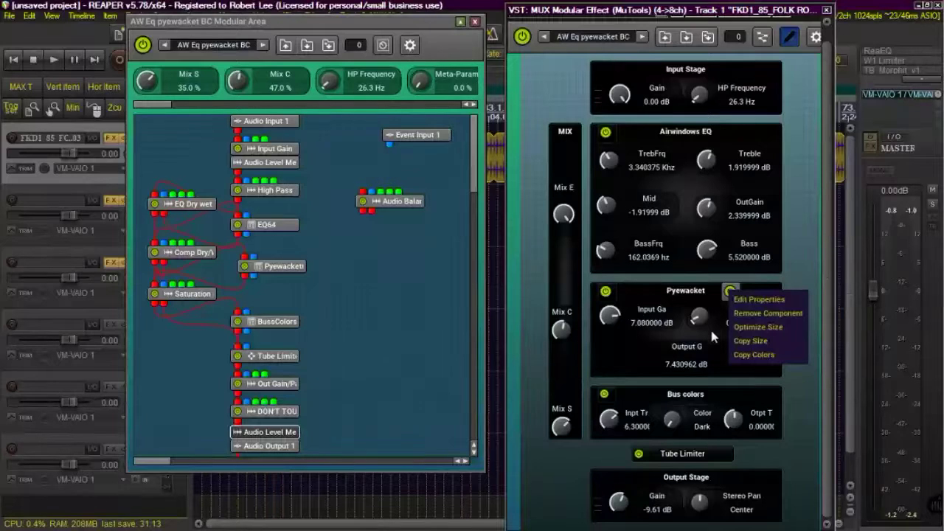
right_click(636, 292)
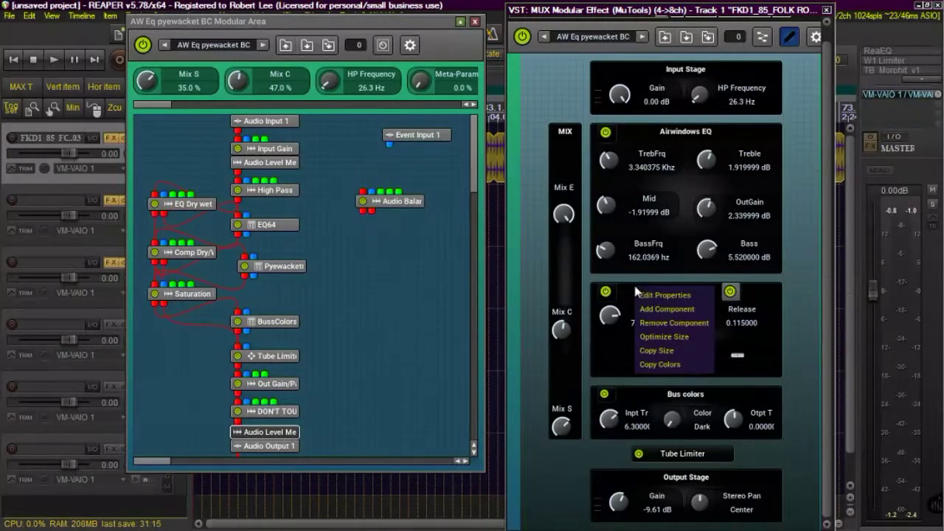
click(683, 366)
right_click(731, 292)
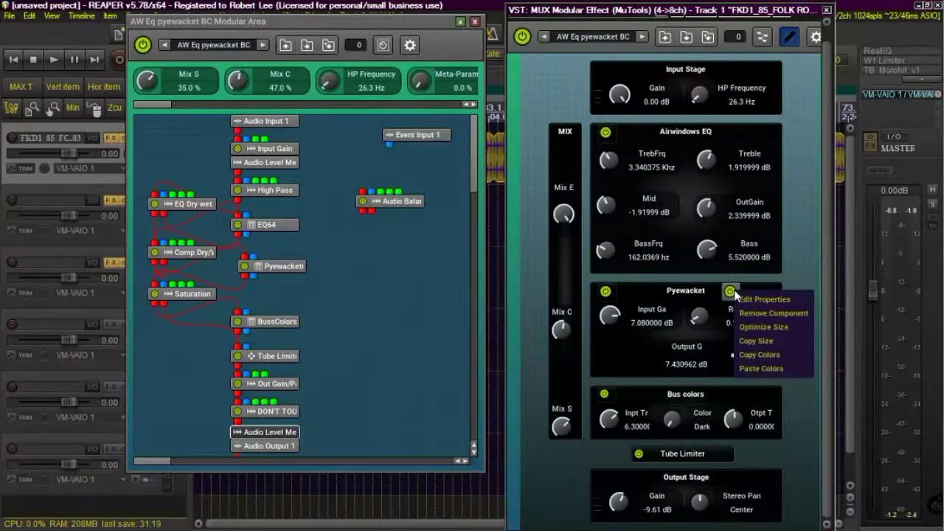
click(756, 368)
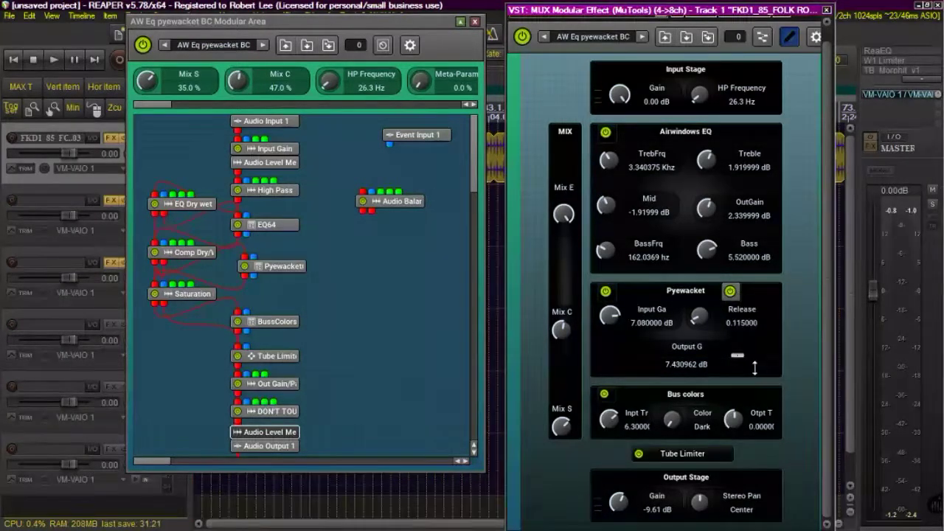
Set the added Pyewacket64 button's back color to near-black with luminance 1 and alpha 245, and close its properties.
right_click(731, 293)
click(754, 299)
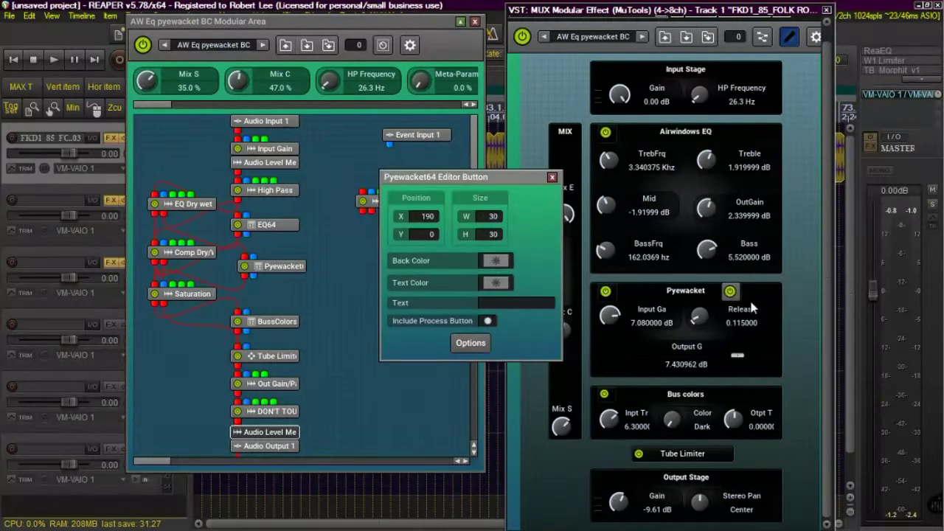
click(502, 260)
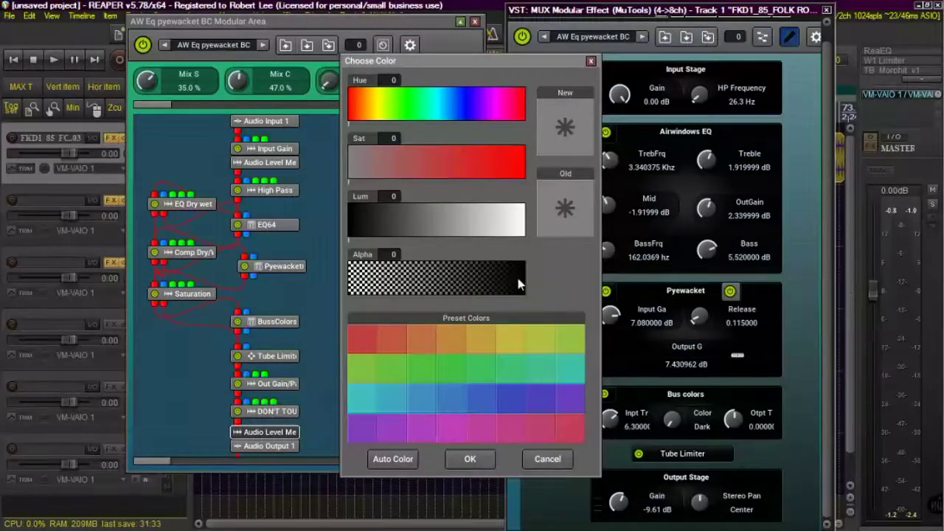
click(519, 282)
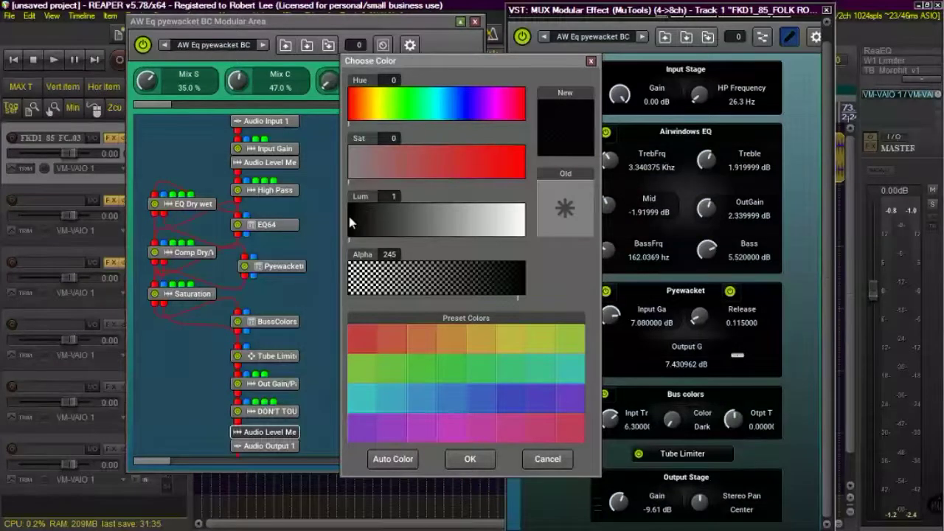
click(470, 459)
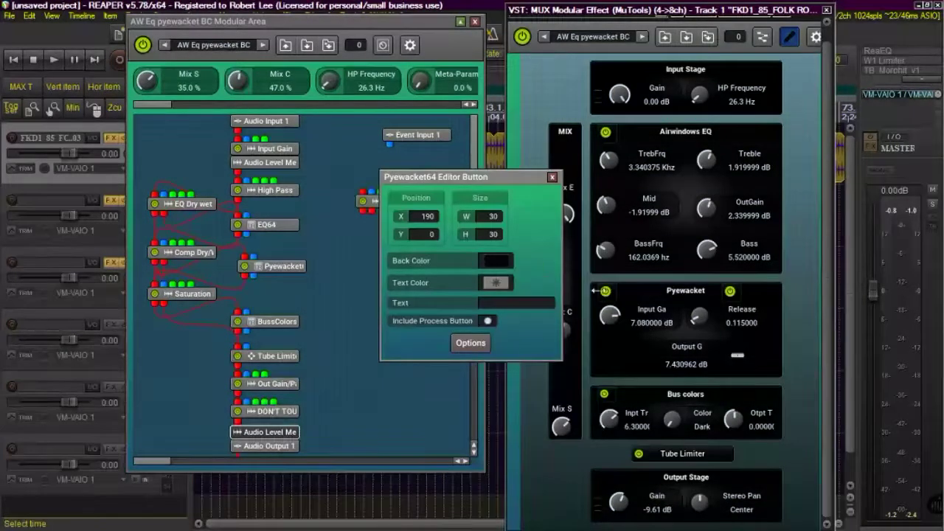
click(552, 179)
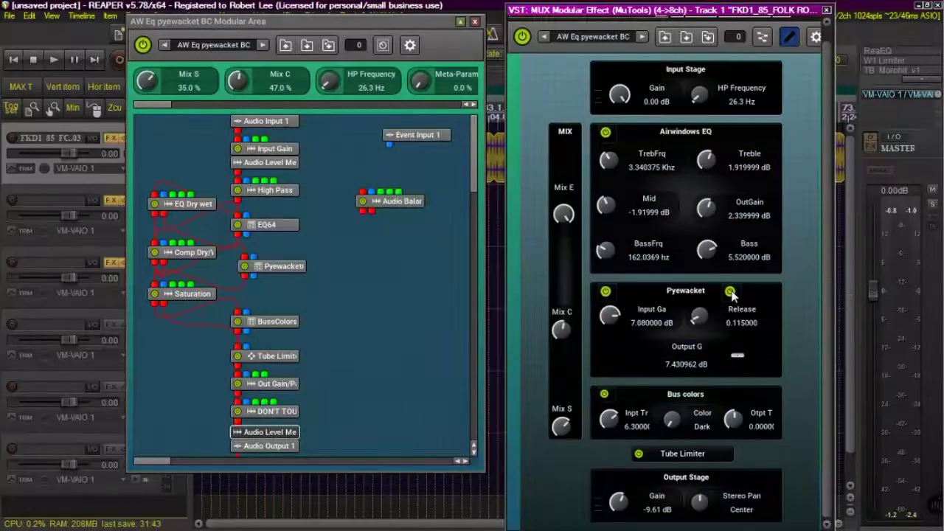
Move the extra Pyewacket64 button out to the empty space below Mix S and remove it from the front panel.
drag(730, 293, 551, 467)
right_click(551, 469)
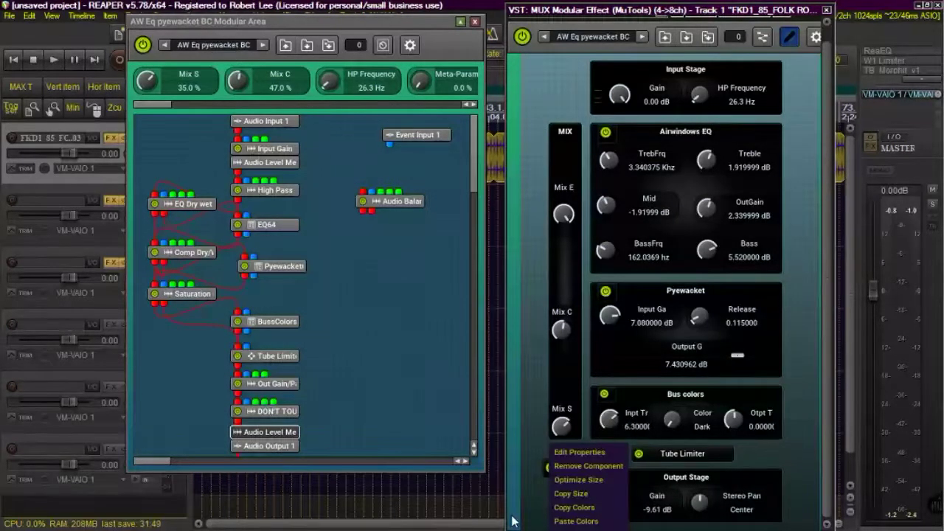
click(594, 467)
Turn off front-panel editing and close the modular area.
click(790, 35)
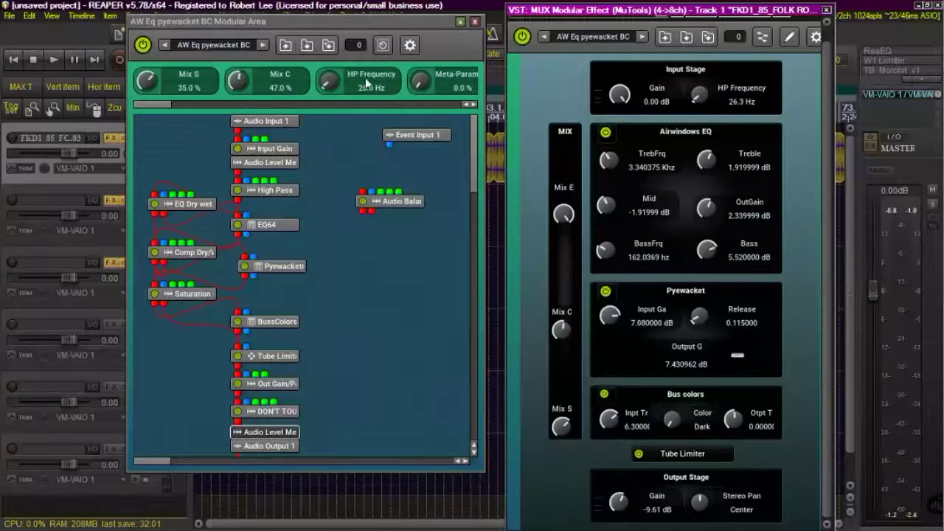
click(476, 22)
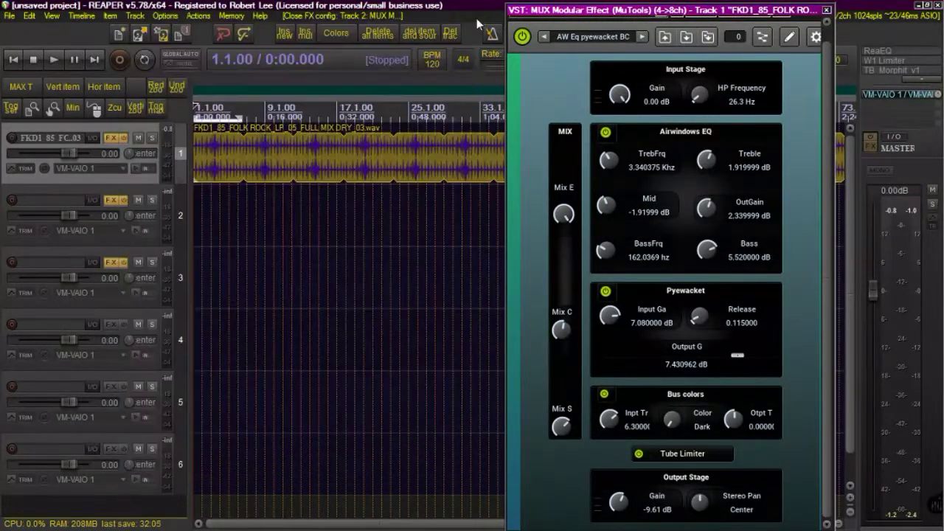